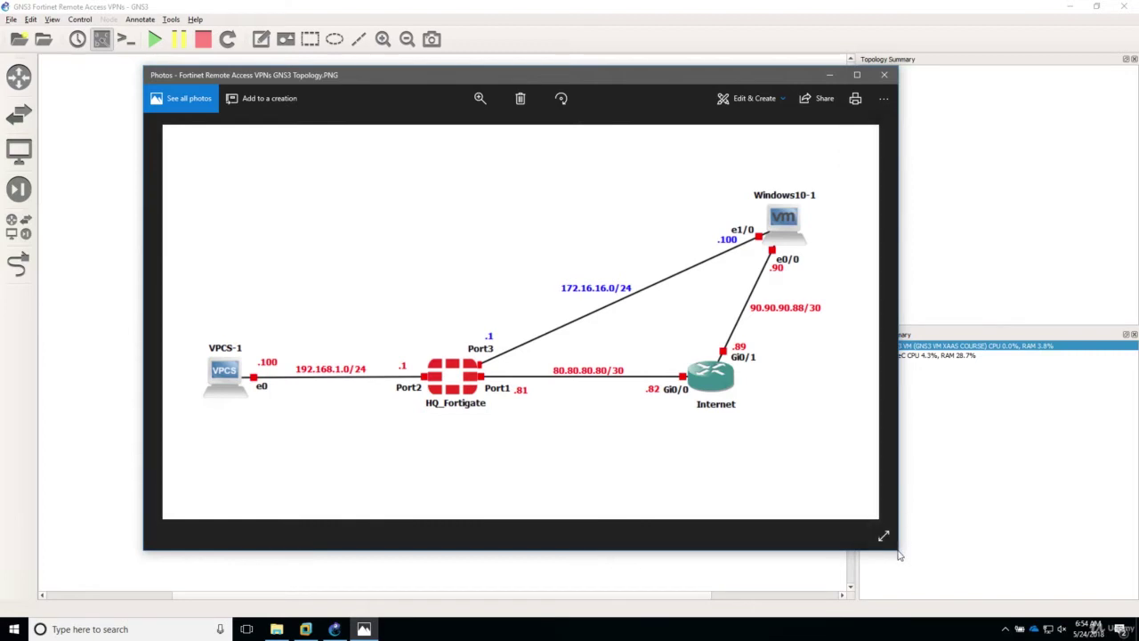
Shrink the reference diagram window and move it to the top-right corner of the screen.
{"action": "left_click_drag", "start_coordinate": [899, 553], "coordinate": [615, 399]}
{"action": "left_click_drag", "start_coordinate": [427, 79], "coordinate": [945, 5]}
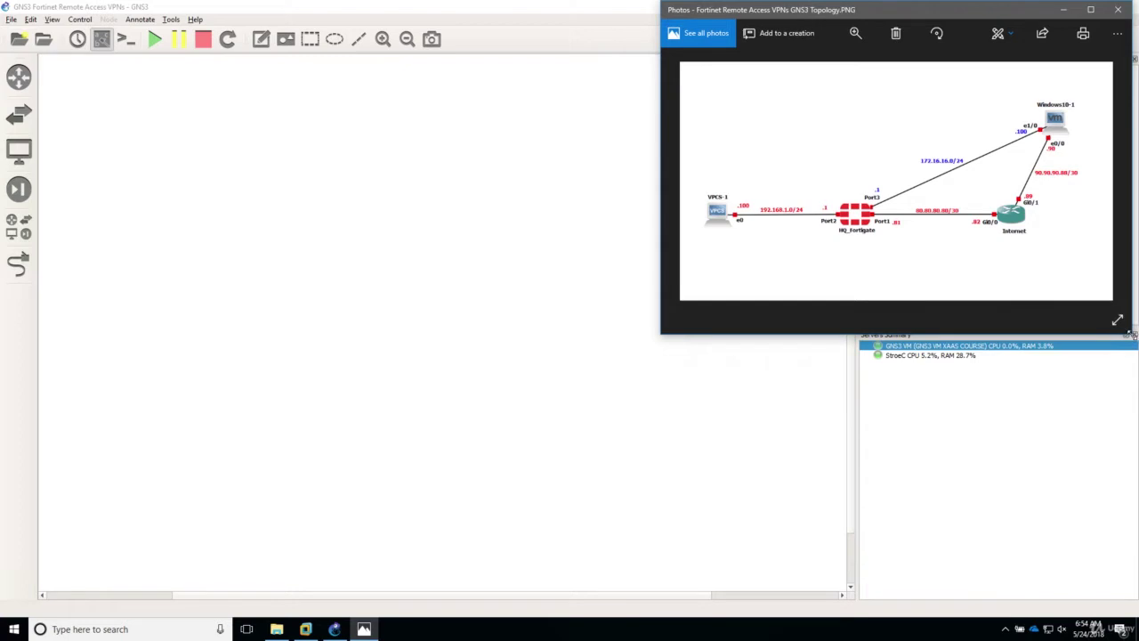
{"action": "left_click_drag", "start_coordinate": [1128, 334], "coordinate": [1126, 323]}
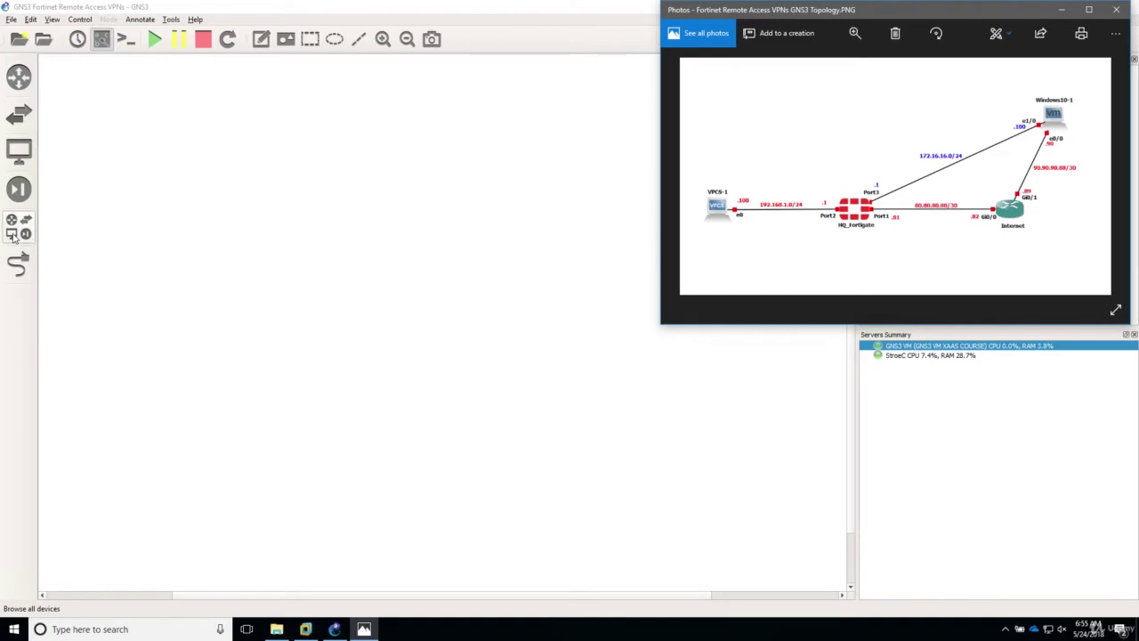
Place a FortiGate 6.0.0 and, to its left, a VPCS host on the GNS3 VM server.
{"action": "left_click", "coordinate": [14, 236]}
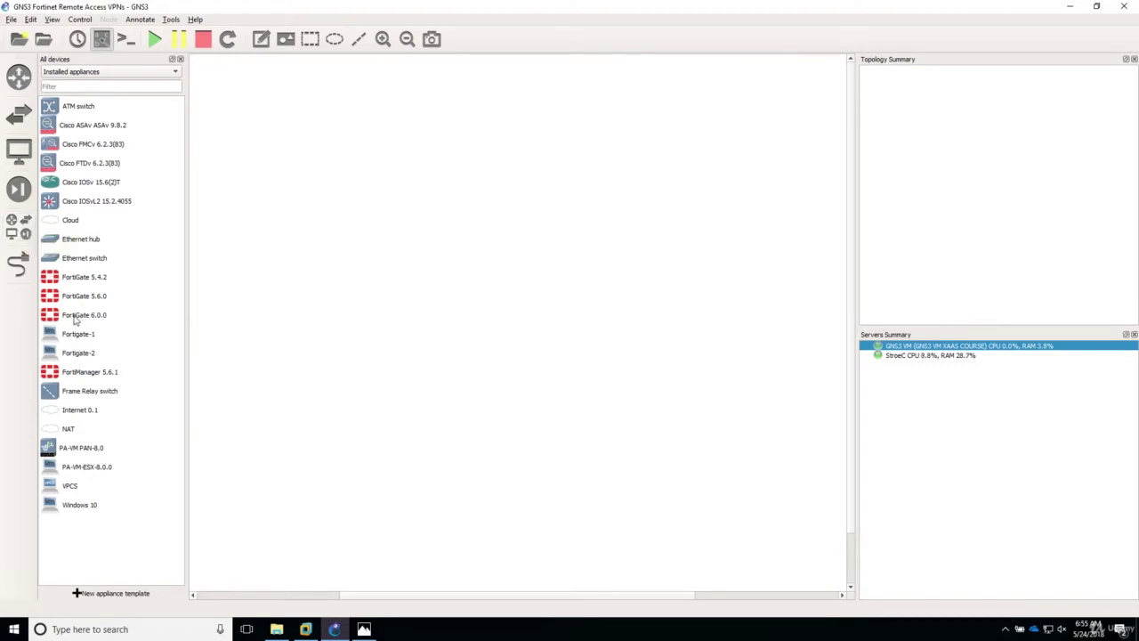
{"action": "left_click_drag", "start_coordinate": [75, 321], "coordinate": [451, 303]}
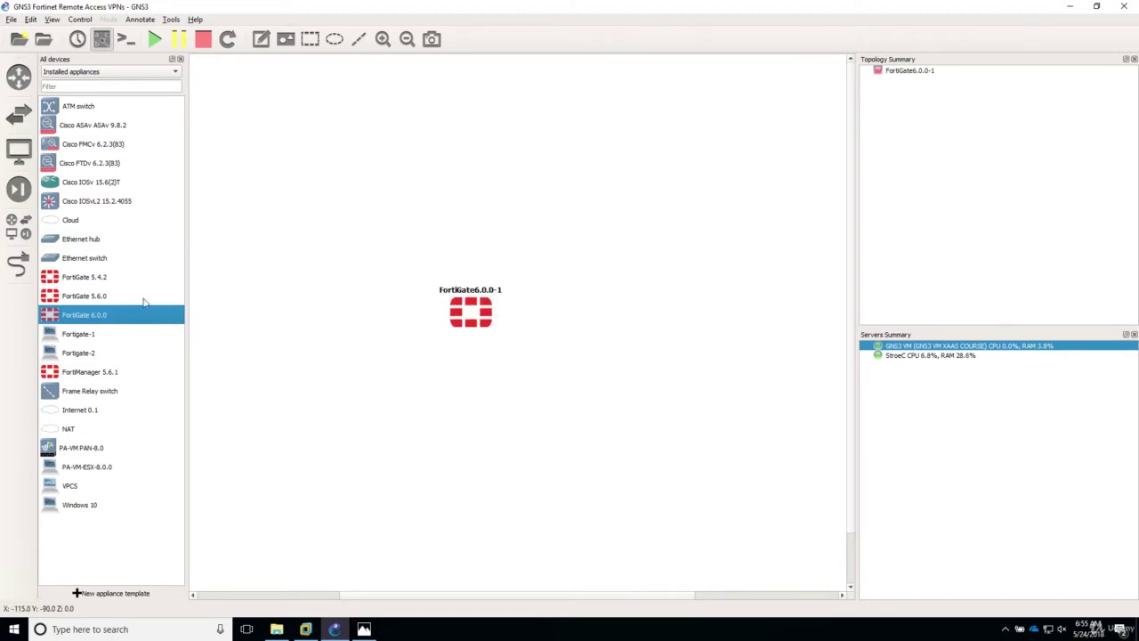
{"action": "left_click_drag", "start_coordinate": [71, 493], "coordinate": [318, 317]}
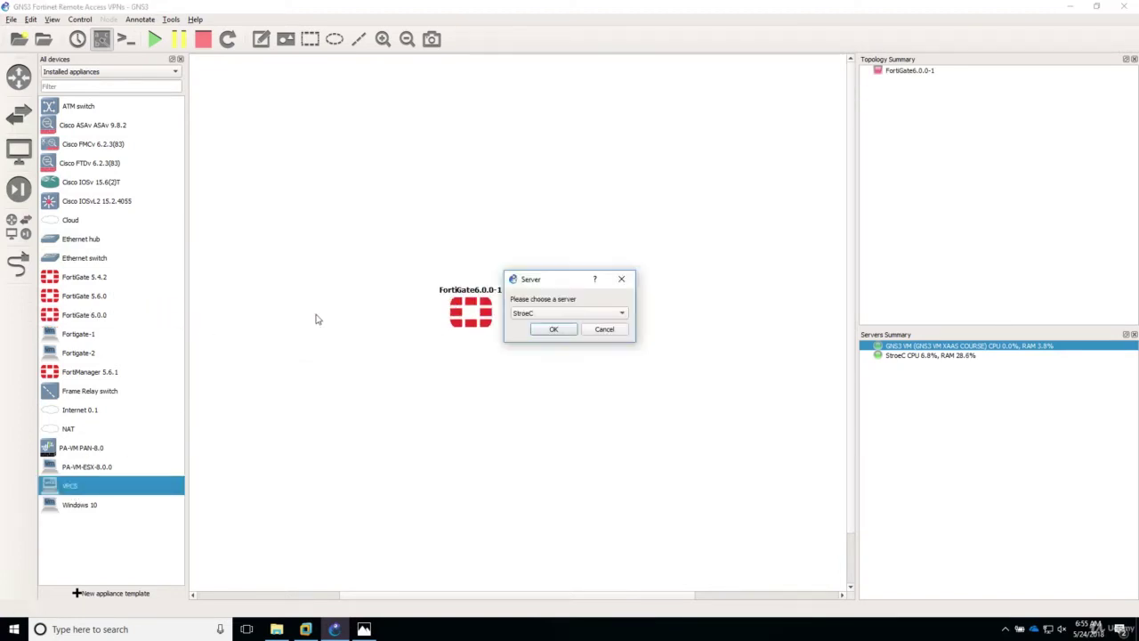
{"action": "left_click", "coordinate": [571, 314]}
{"action": "left_click", "coordinate": [560, 326]}
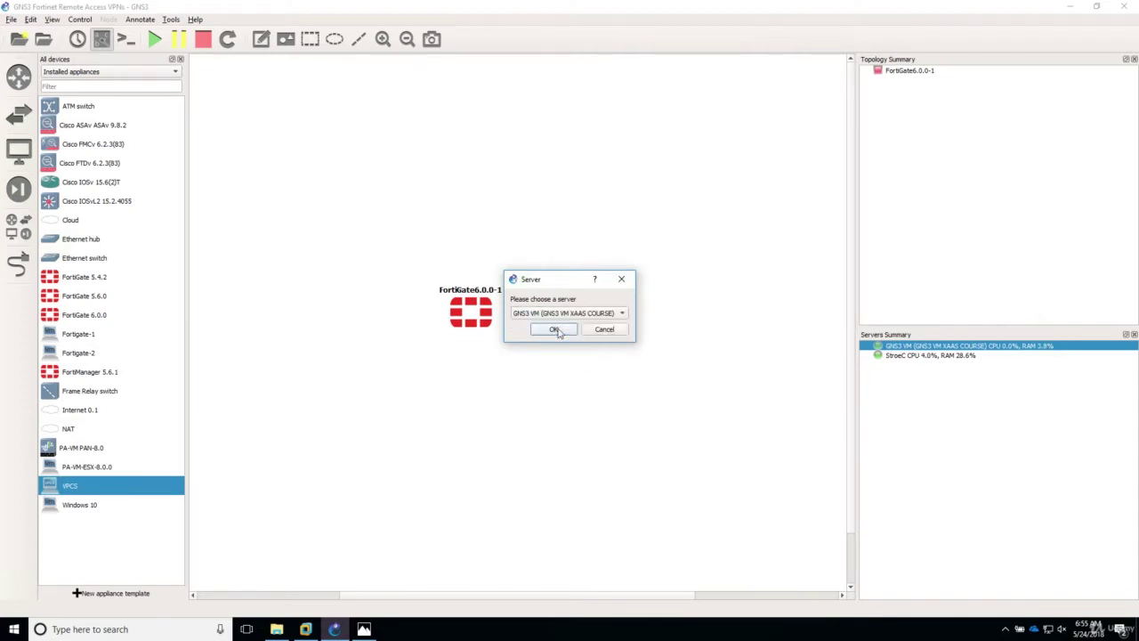
{"action": "left_click", "coordinate": [555, 329]}
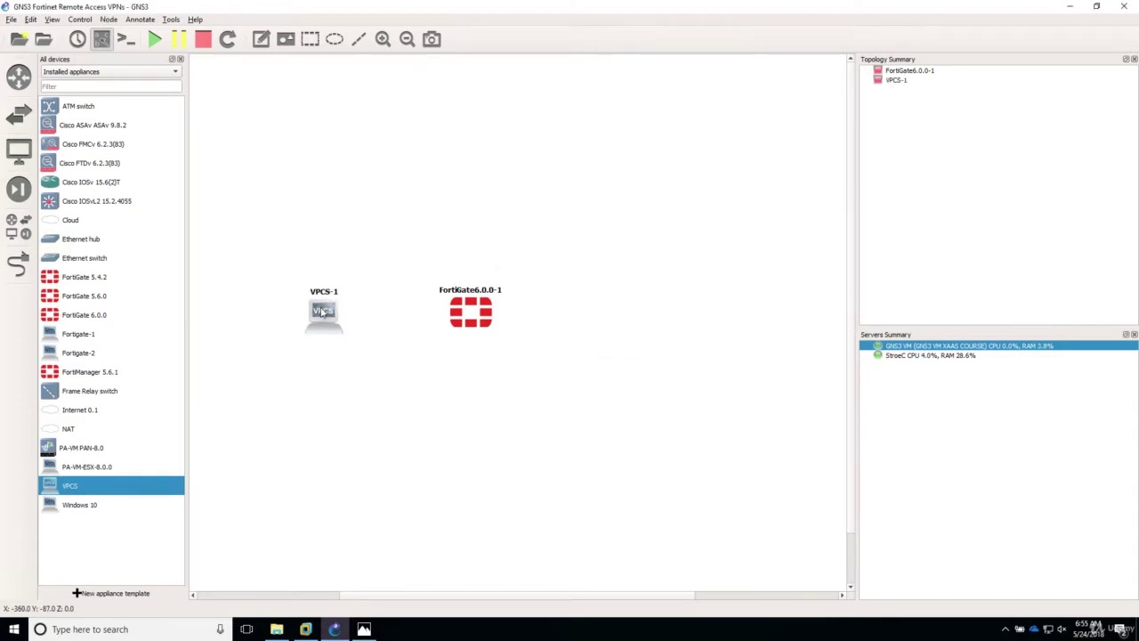
Add a Cisco IOSv 15.6(2)T router right of the FortiGate and a Windows 10 node upper right.
{"action": "left_click", "coordinate": [85, 185]}
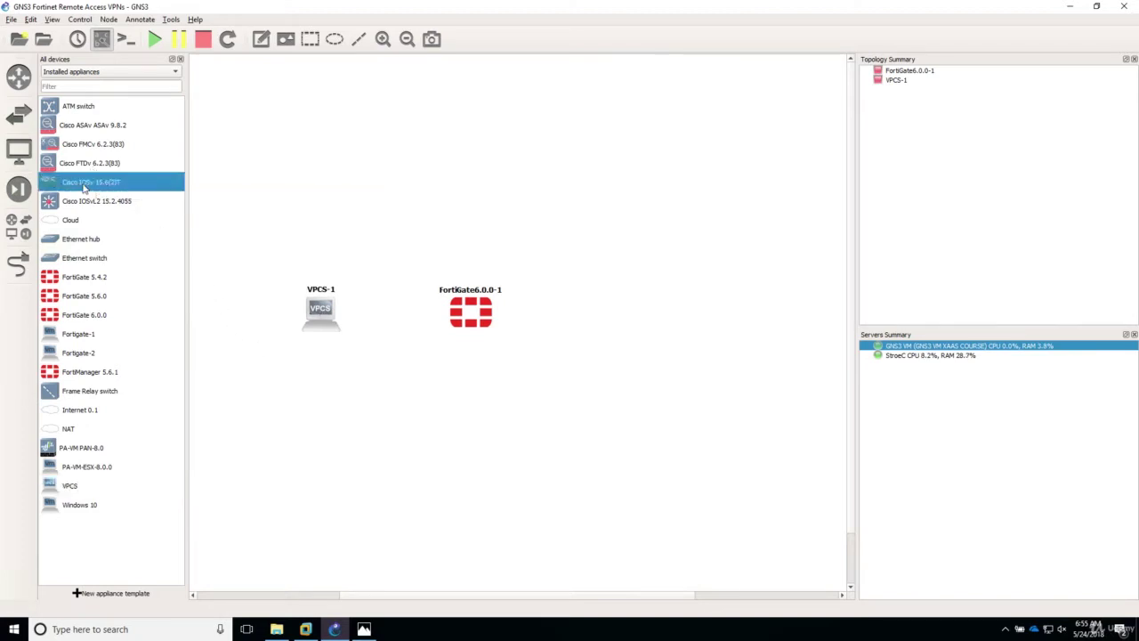
{"action": "left_click_drag", "start_coordinate": [81, 185], "coordinate": [635, 317]}
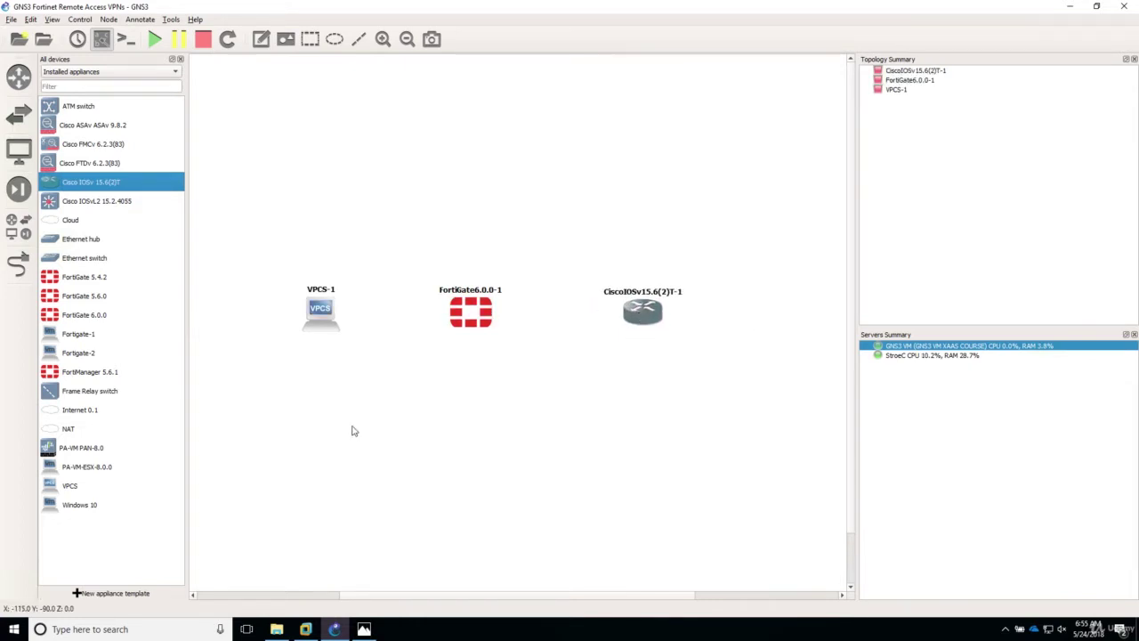
{"action": "left_click_drag", "start_coordinate": [74, 507], "coordinate": [756, 174]}
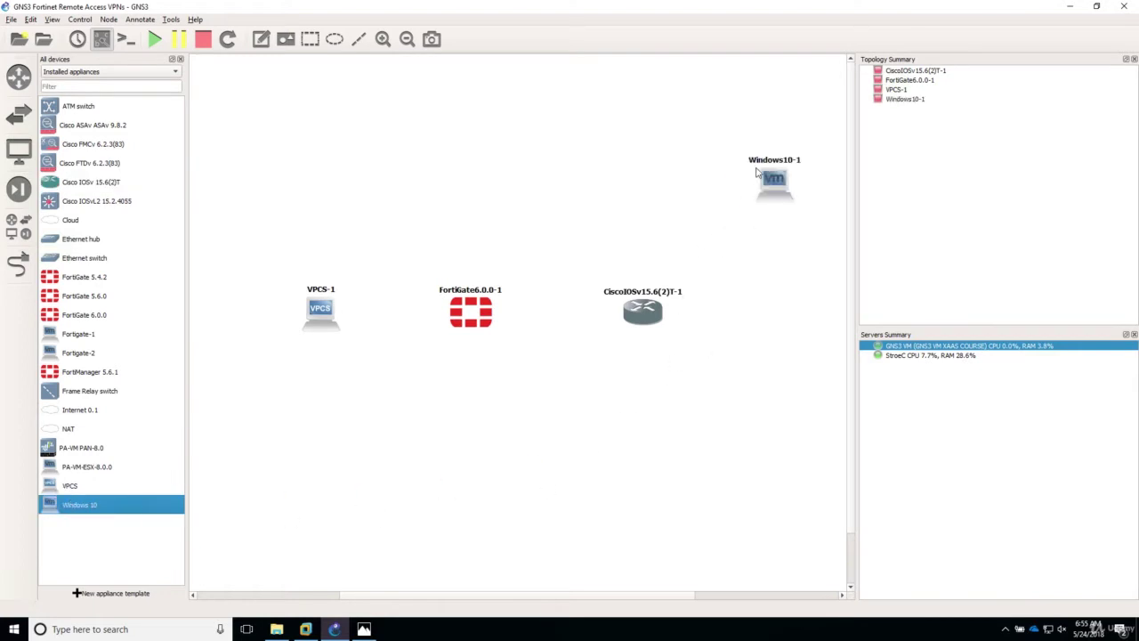
{"action": "left_click", "coordinate": [364, 629]}
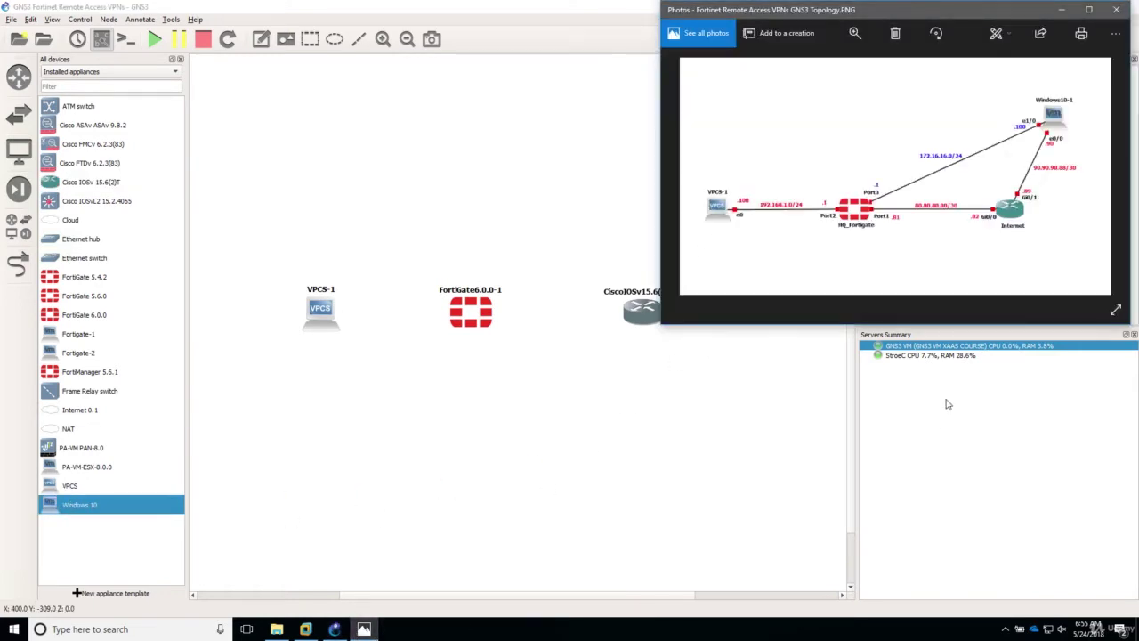
{"action": "left_click", "coordinate": [814, 442]}
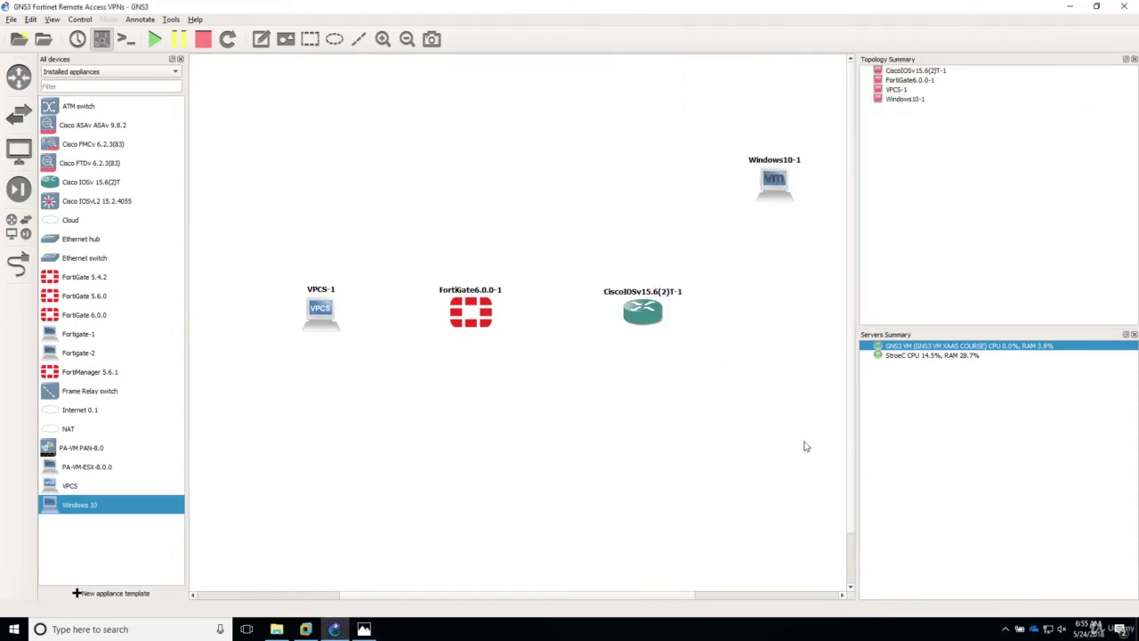
Change the FortiGate node's hostname to HQ-FORTIGATE.
{"action": "right_click", "coordinate": [472, 312]}
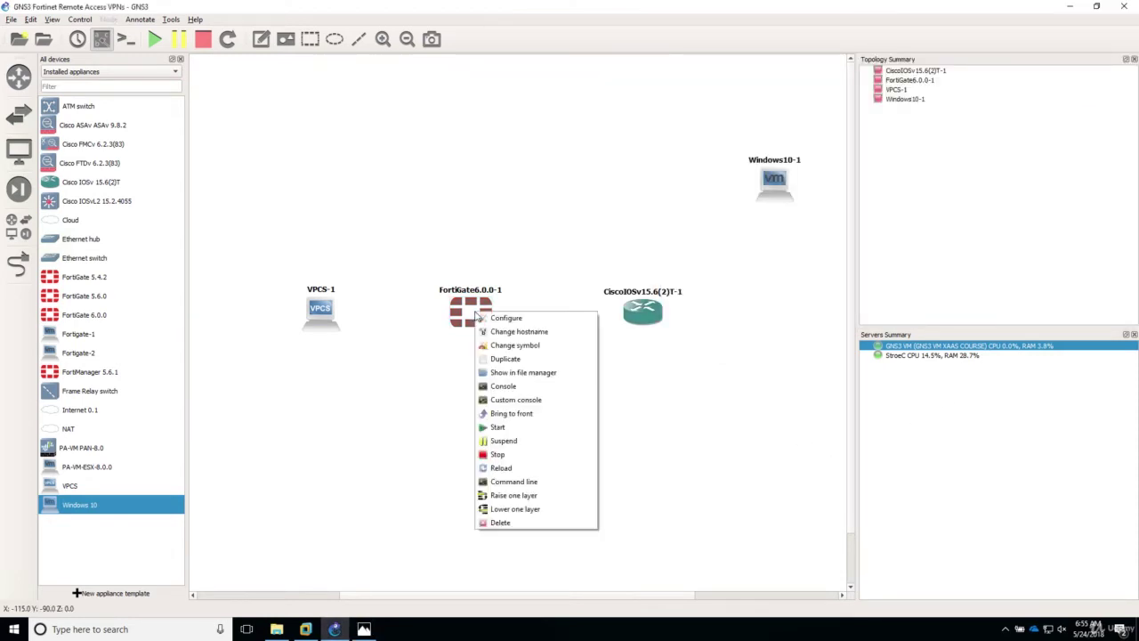
{"action": "left_click", "coordinate": [442, 350]}
{"action": "right_click", "coordinate": [463, 311]}
{"action": "left_click", "coordinate": [388, 380]}
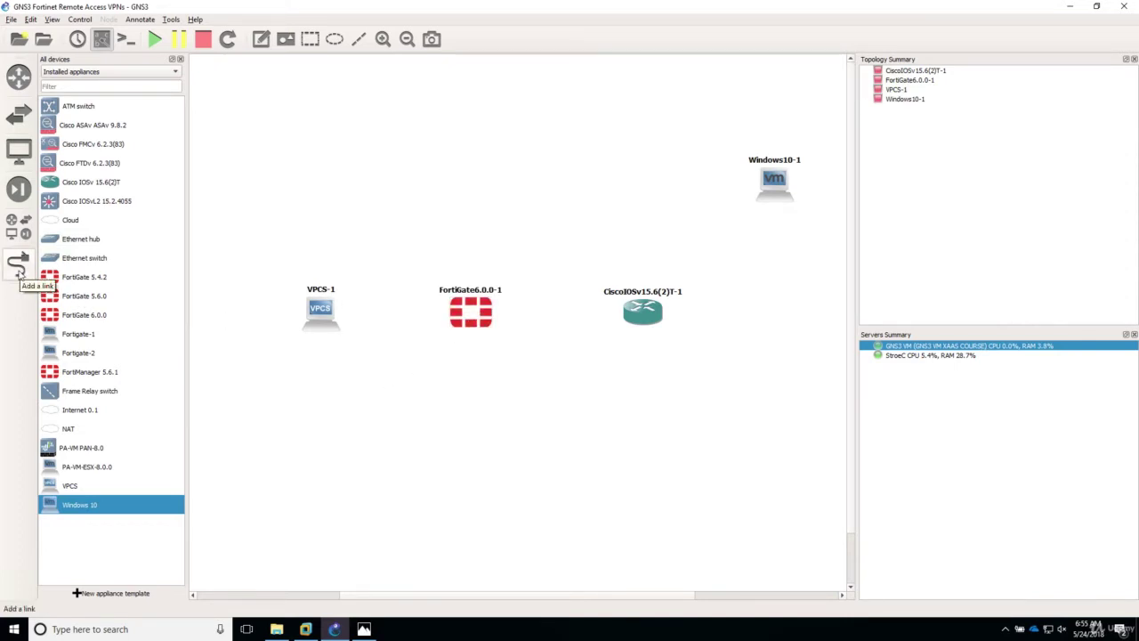
{"action": "right_click", "coordinate": [481, 313]}
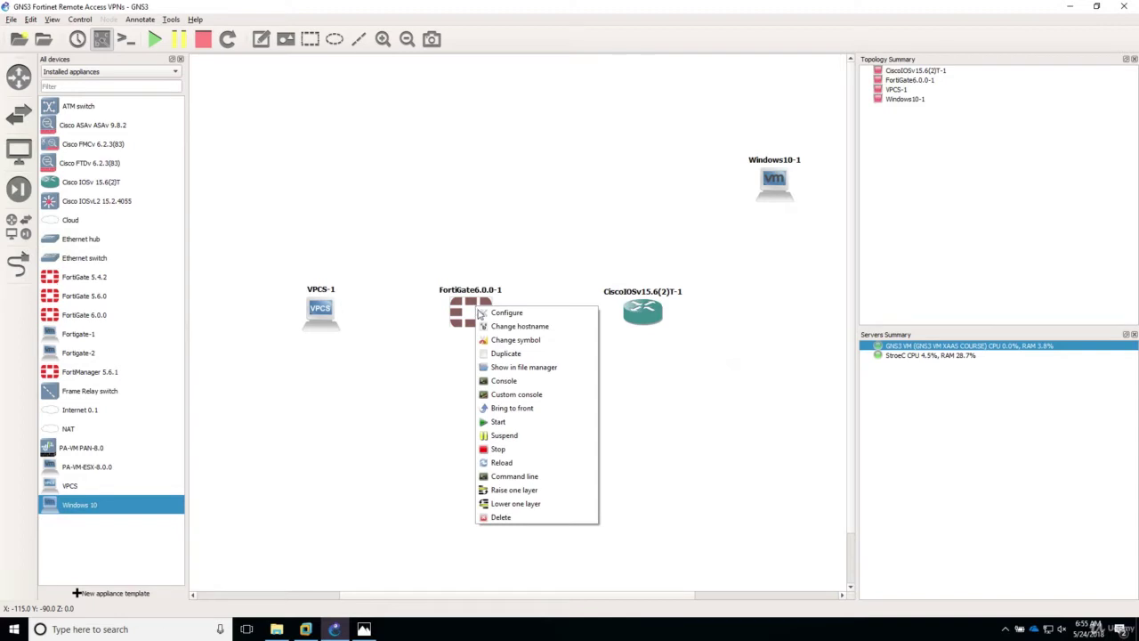
{"action": "left_click", "coordinate": [500, 326]}
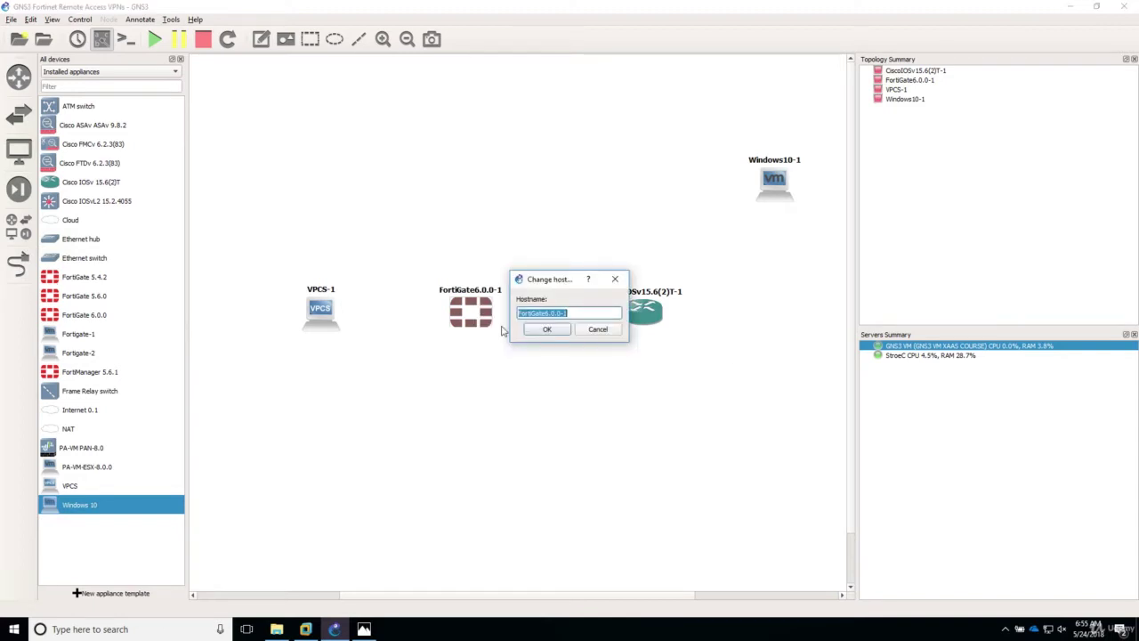
{"action": "type", "text": "HQ-FORTIGATE"}
{"action": "key", "text": "Return"}
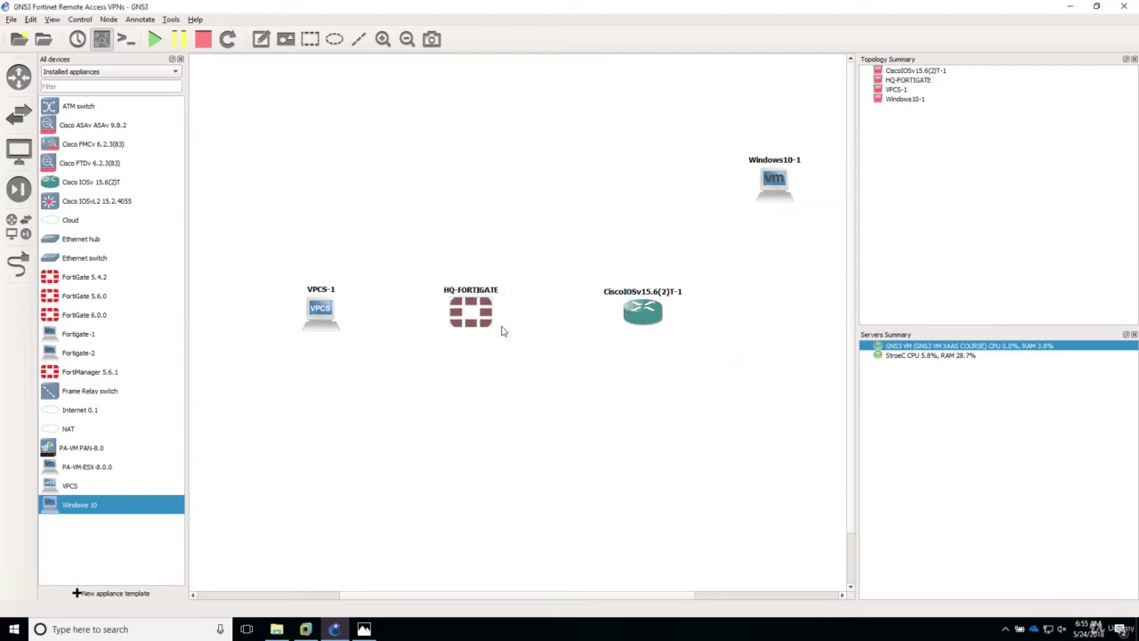
Replace the VPCS-1 icon with the plain server symbol found by searching 'SERVE'.
{"action": "right_click", "coordinate": [326, 310]}
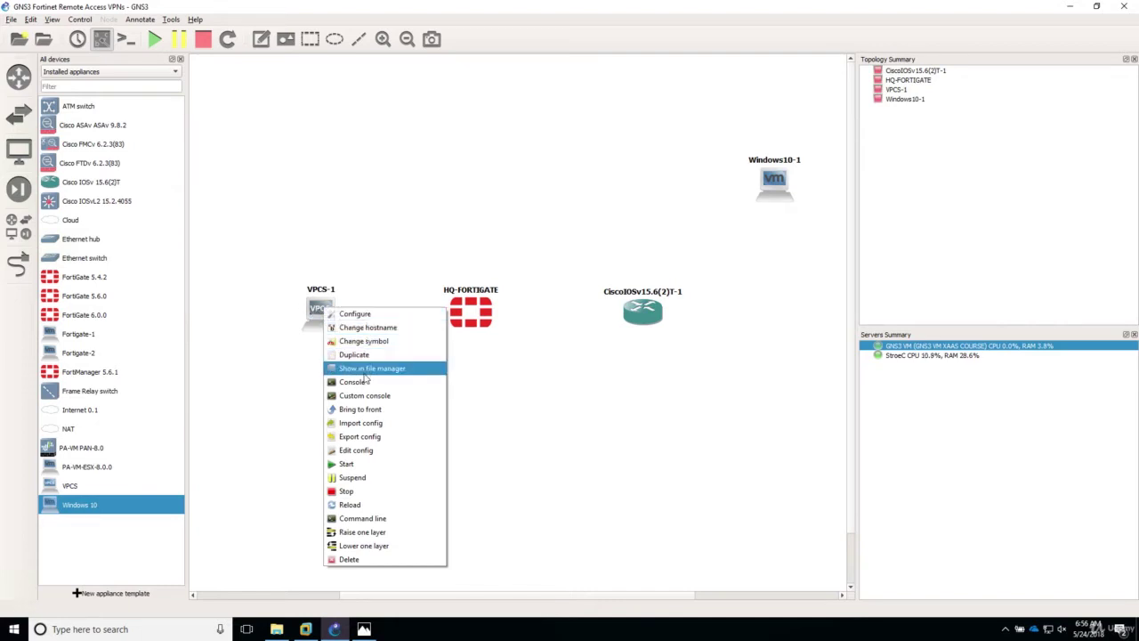
{"action": "left_click", "coordinate": [361, 316]}
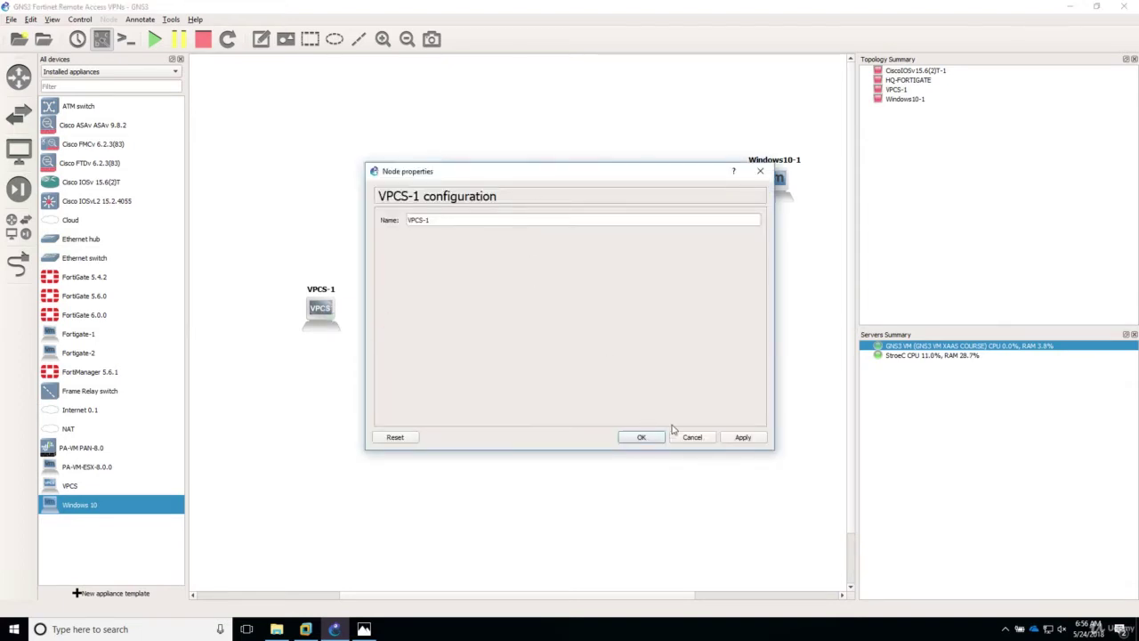
{"action": "left_click", "coordinate": [699, 443]}
{"action": "right_click", "coordinate": [318, 311]}
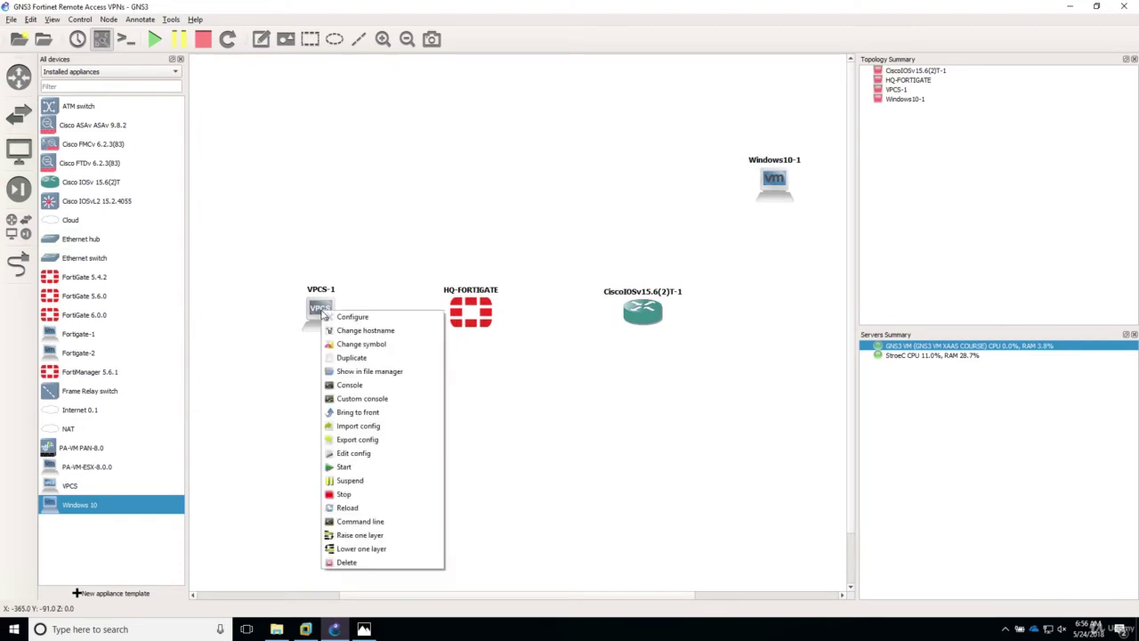
{"action": "left_click", "coordinate": [361, 343]}
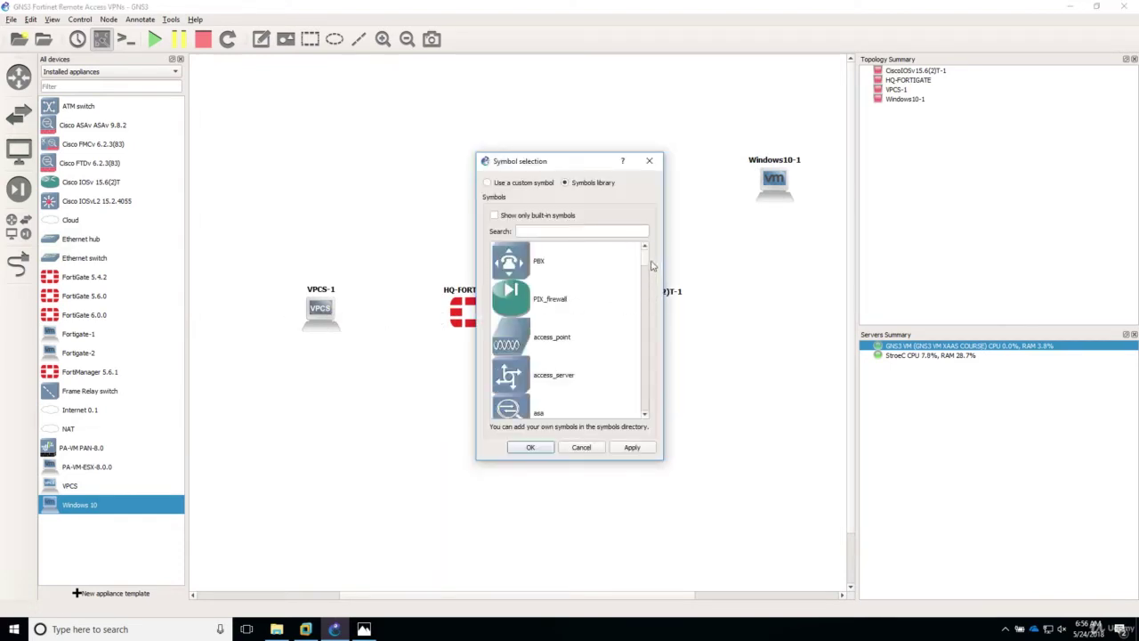
{"action": "left_click", "coordinate": [573, 231]}
{"action": "type", "text": "SERVER"}
{"action": "left_click", "coordinate": [526, 300]}
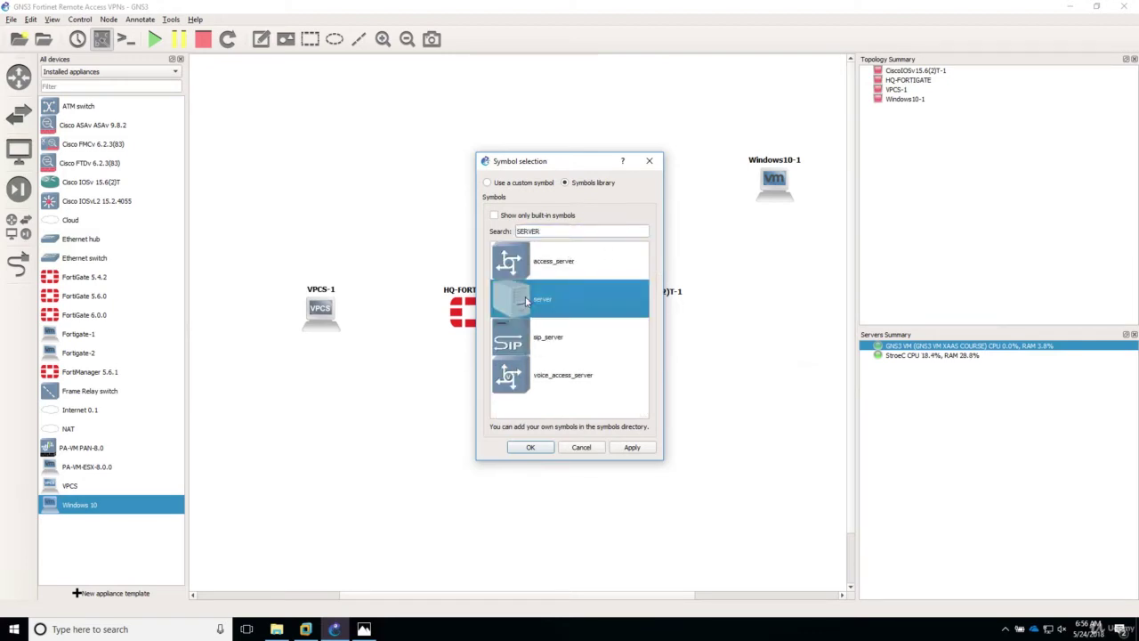
{"action": "left_click", "coordinate": [630, 447]}
{"action": "left_click", "coordinate": [531, 447]}
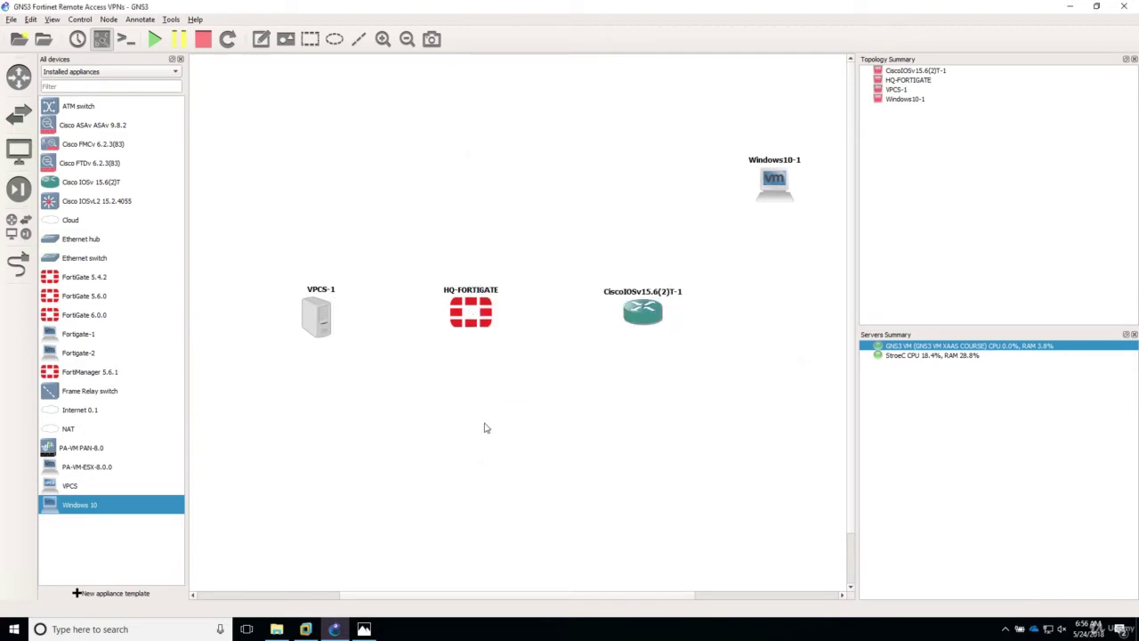
Change the VPCS-1 hostname to SERVER.
{"action": "right_click", "coordinate": [316, 318]}
{"action": "left_click", "coordinate": [351, 332]}
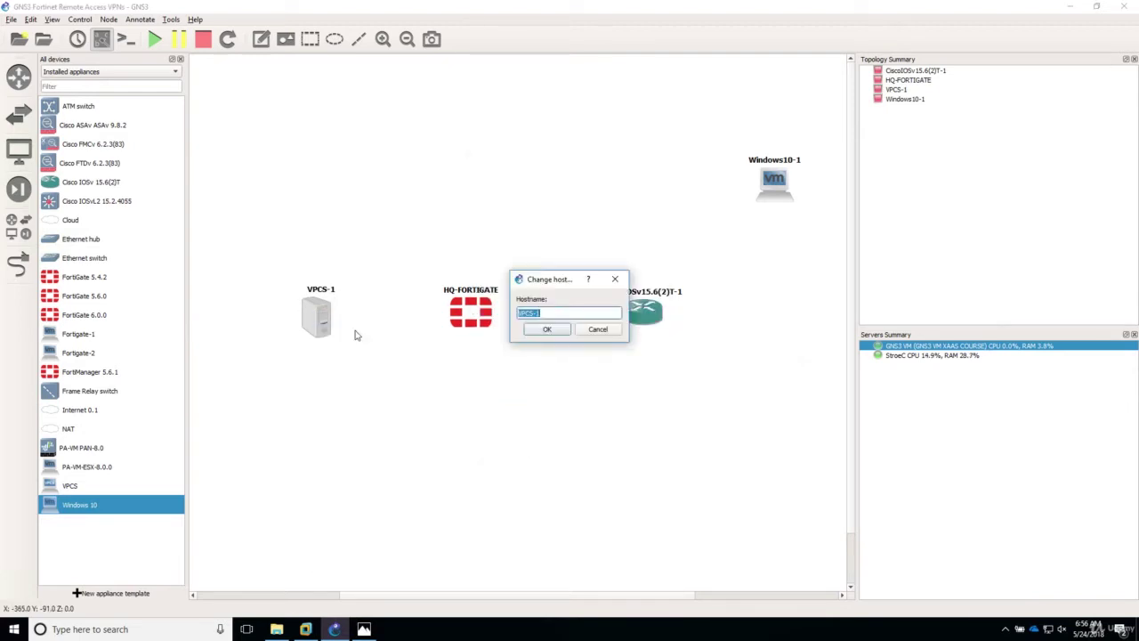
{"action": "type", "text": "se"}
{"action": "type", "text": "ERVER"}
{"action": "left_click", "coordinate": [549, 332]}
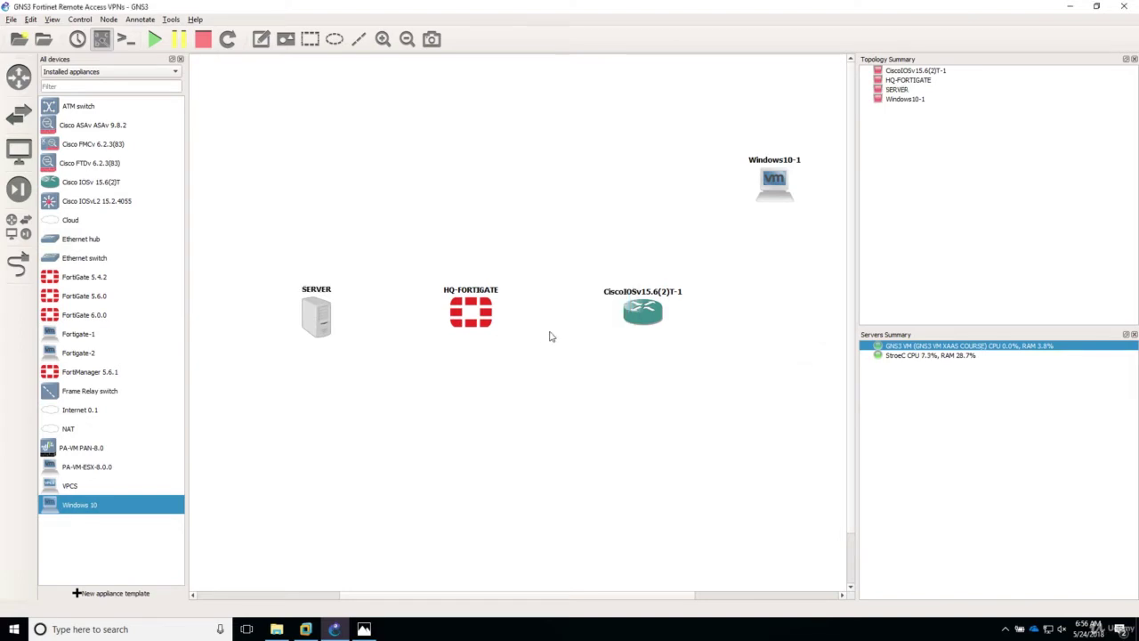
Nudge SERVER slightly and change the Cisco router's hostname to INTERNET.
{"action": "left_click_drag", "start_coordinate": [319, 318], "coordinate": [313, 311]}
{"action": "right_click", "coordinate": [637, 310]}
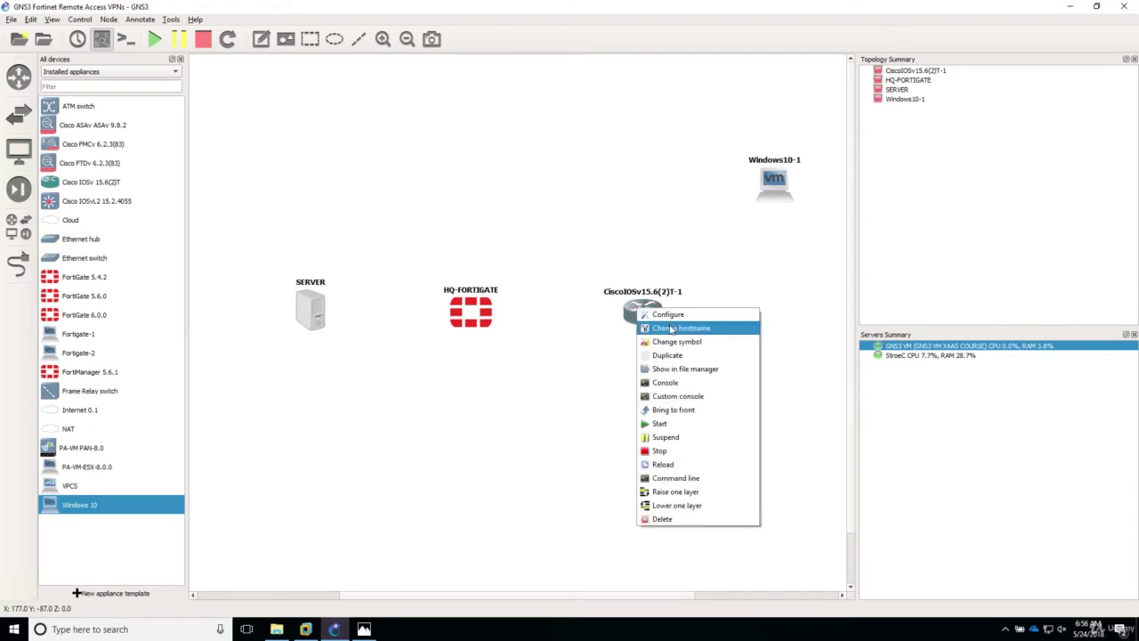
{"action": "left_click", "coordinate": [672, 328]}
{"action": "type", "text": "INT"}
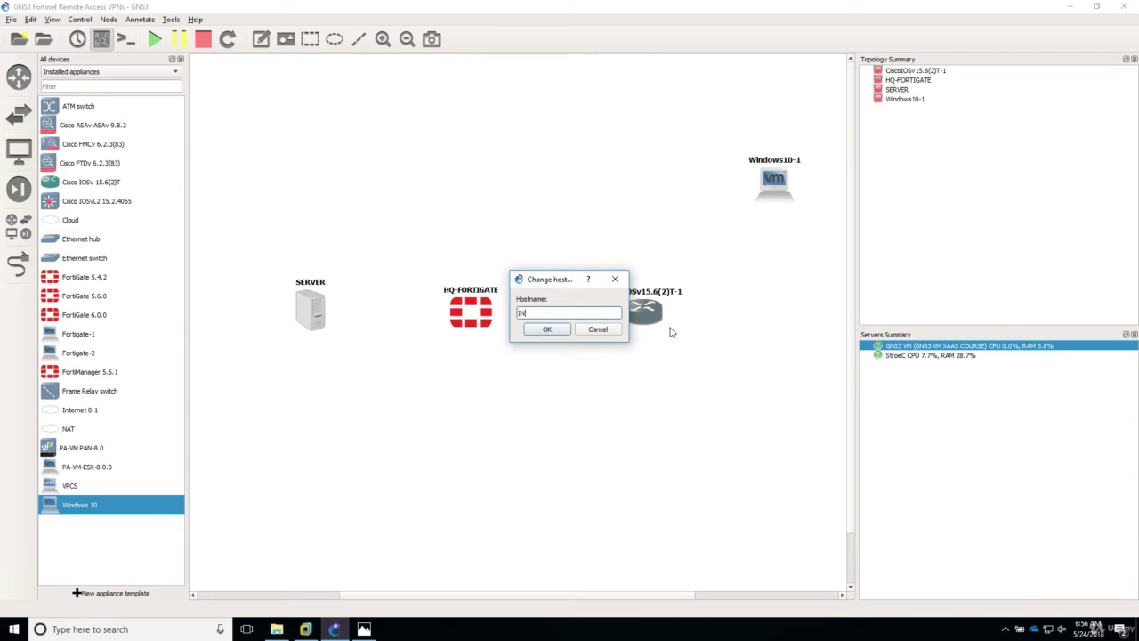
{"action": "type", "text": "ER"}
{"action": "key", "text": "Return"}
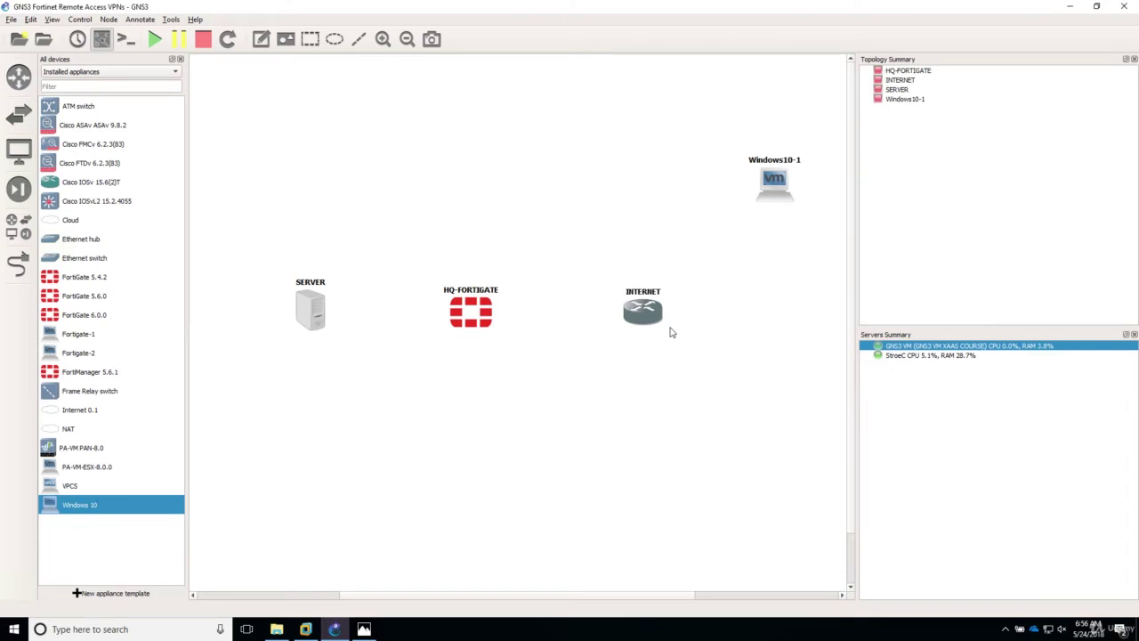
{"action": "scroll", "coordinate": [670, 332], "scroll_direction": "down", "scroll_amount": 3}
{"action": "scroll", "coordinate": [850, 318], "scroll_direction": "up", "scroll_amount": 3}
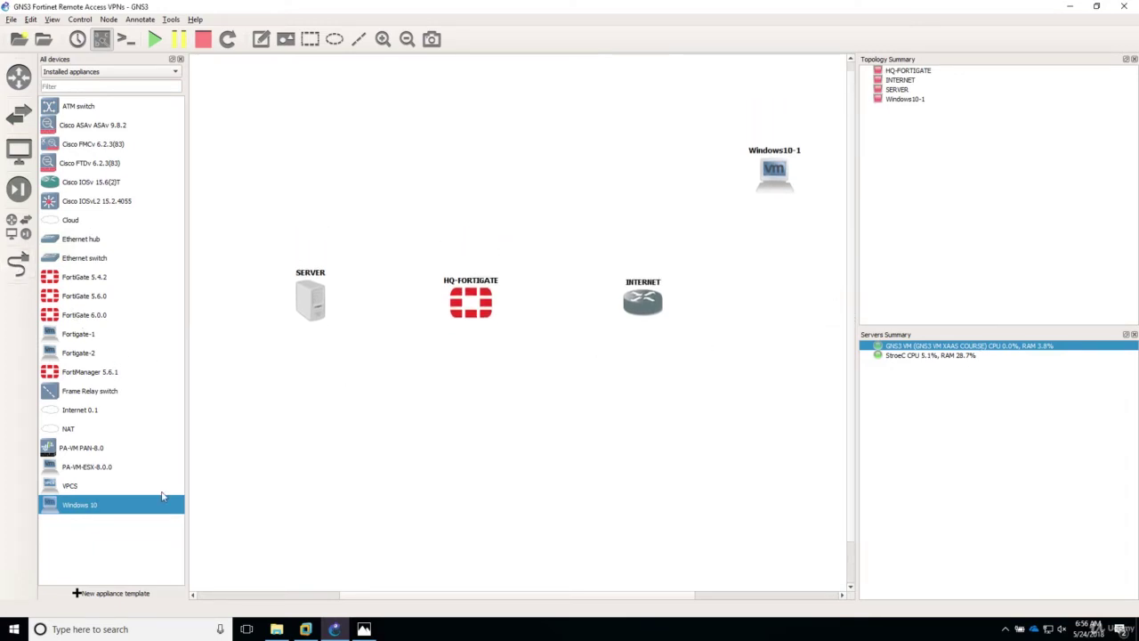
Hide the device list and cable SERVER Ethernet0 to HQ-FORTIGATE Port2.
{"action": "left_click", "coordinate": [13, 227]}
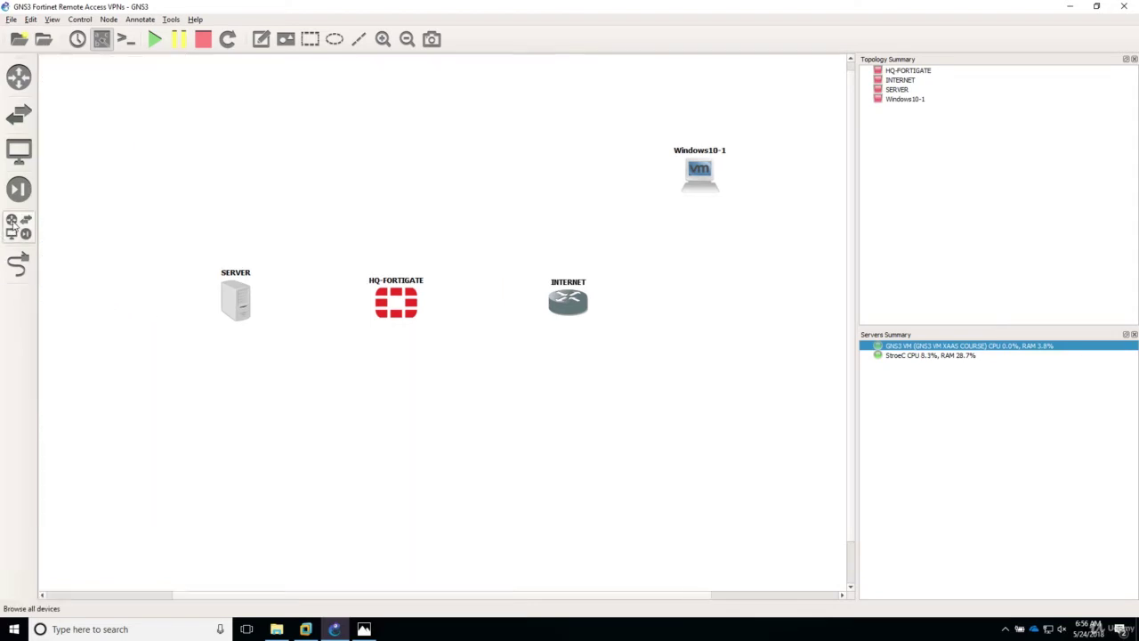
{"action": "left_click", "coordinate": [16, 264]}
{"action": "left_click", "coordinate": [237, 301]}
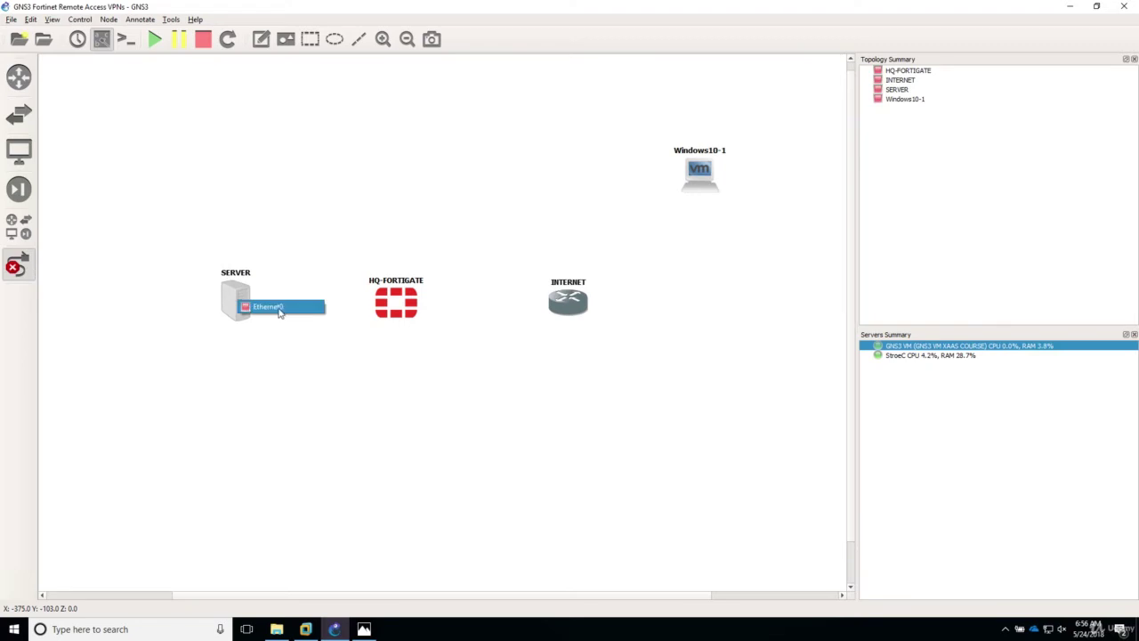
{"action": "left_click", "coordinate": [278, 308]}
{"action": "left_click", "coordinate": [395, 302]}
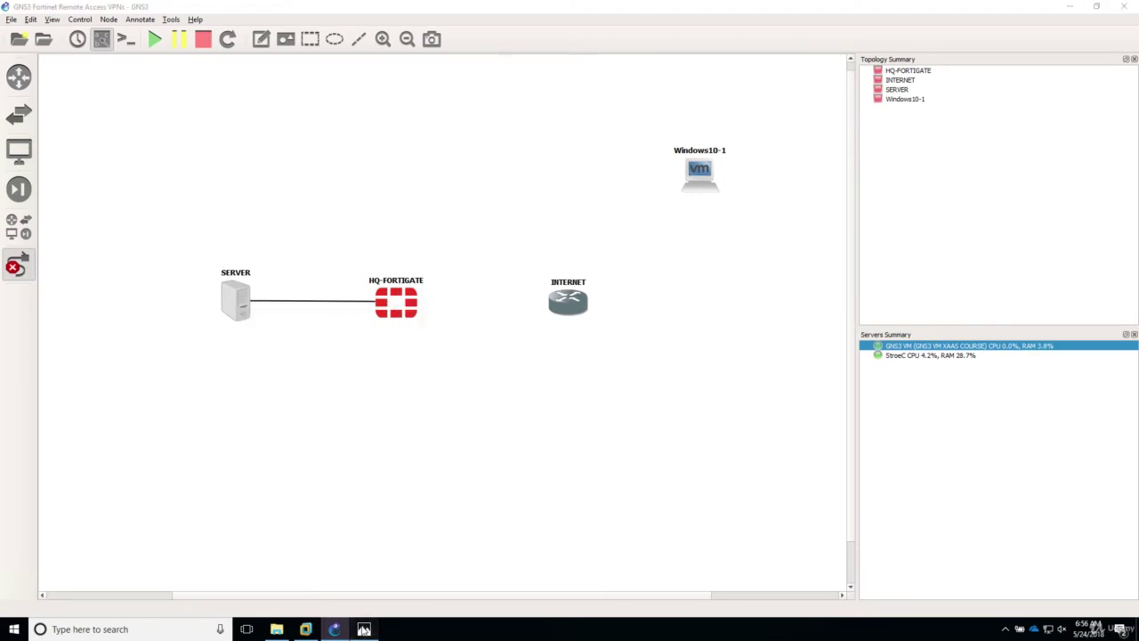
{"action": "left_click", "coordinate": [363, 629]}
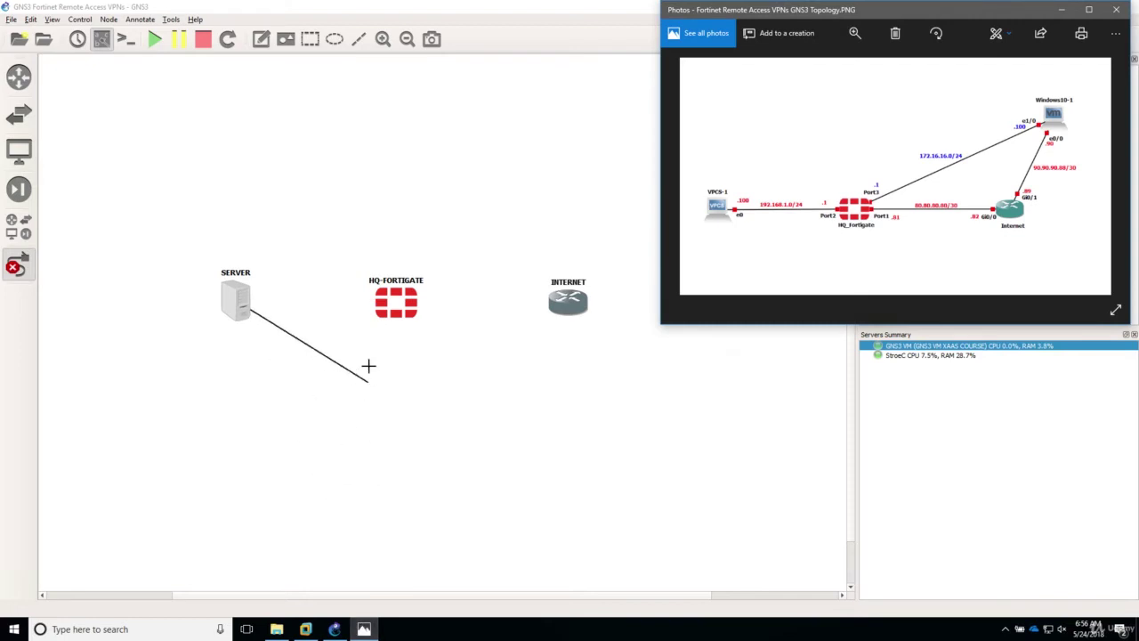
{"action": "left_click", "coordinate": [396, 298]}
{"action": "left_click", "coordinate": [421, 311]}
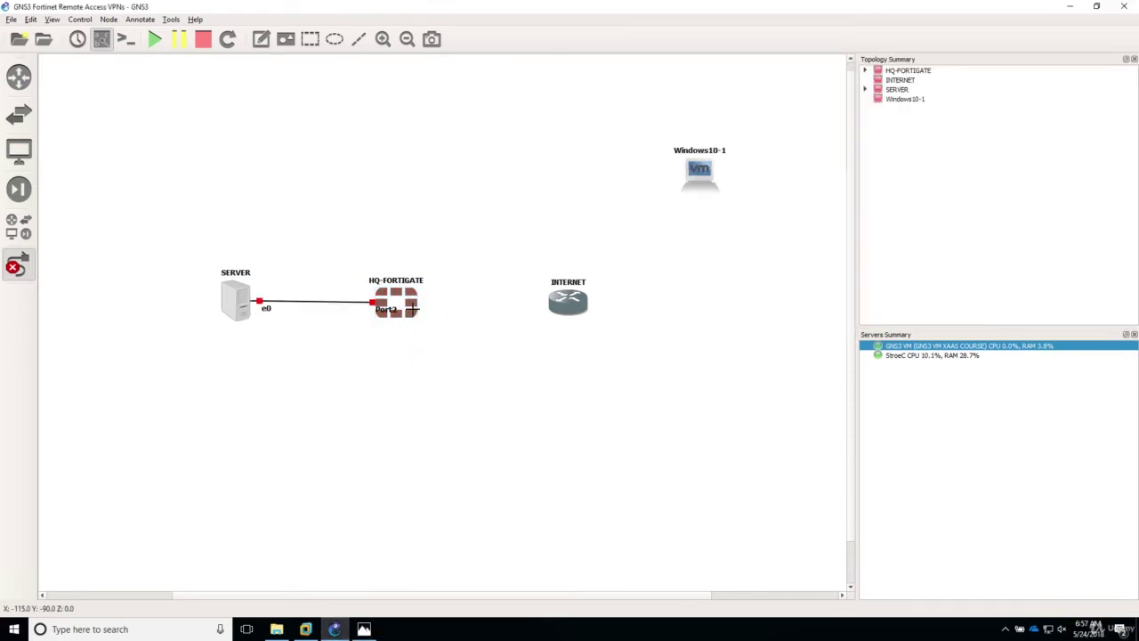
Cable HQ-FORTIGATE Port1 to the INTERNET router's Gi0/0.
{"action": "left_click", "coordinate": [411, 302]}
{"action": "left_click", "coordinate": [435, 308]}
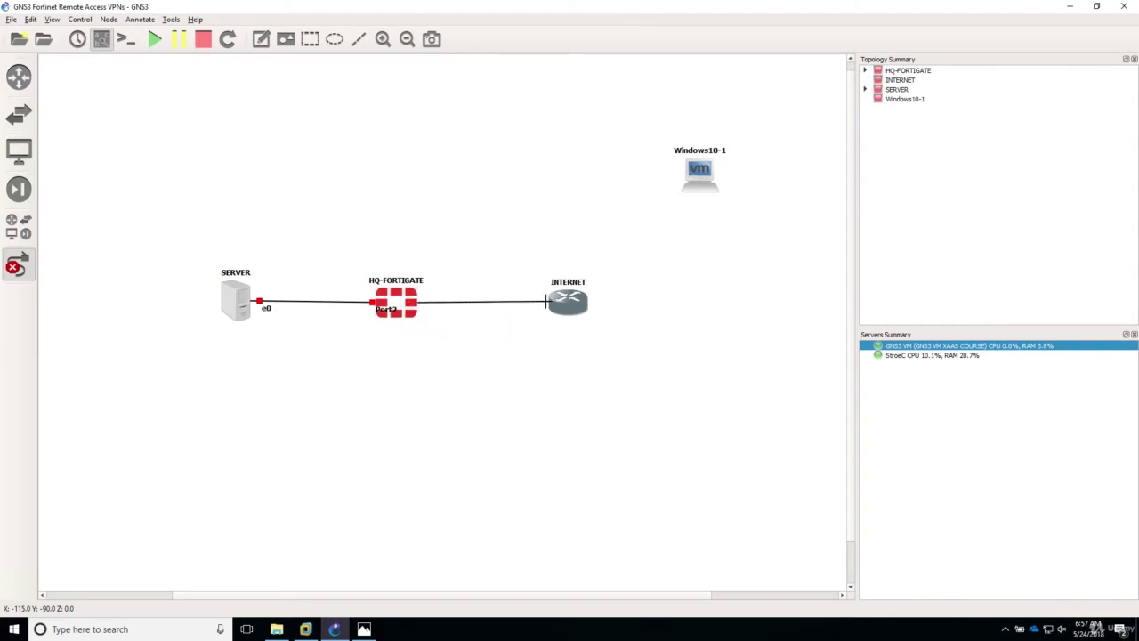
{"action": "left_click", "coordinate": [564, 303]}
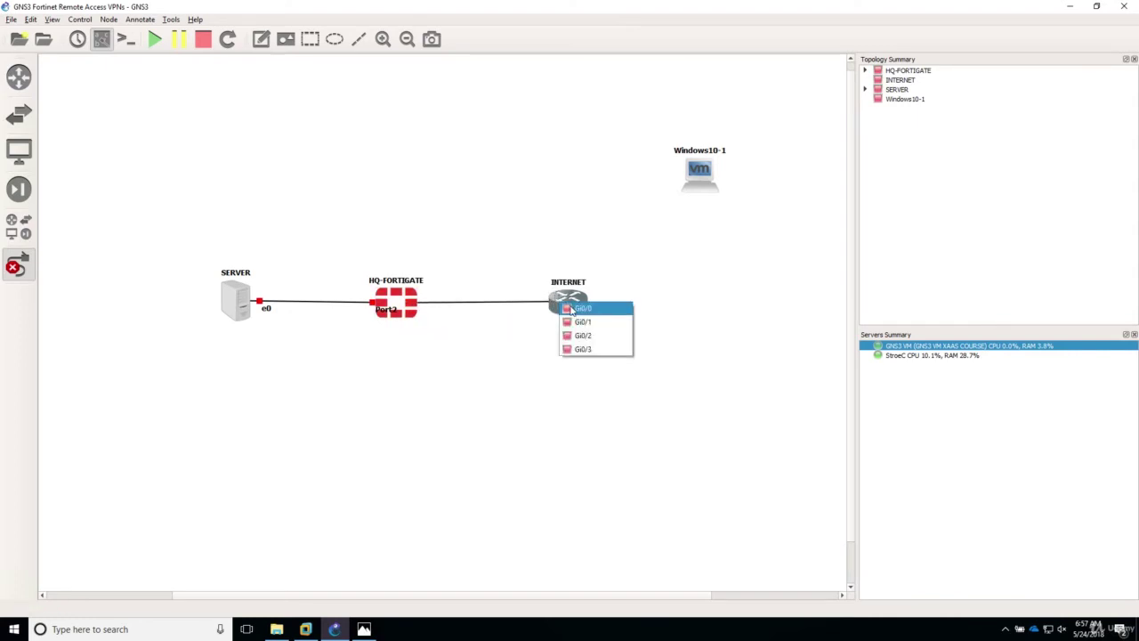
{"action": "left_click", "coordinate": [364, 629]}
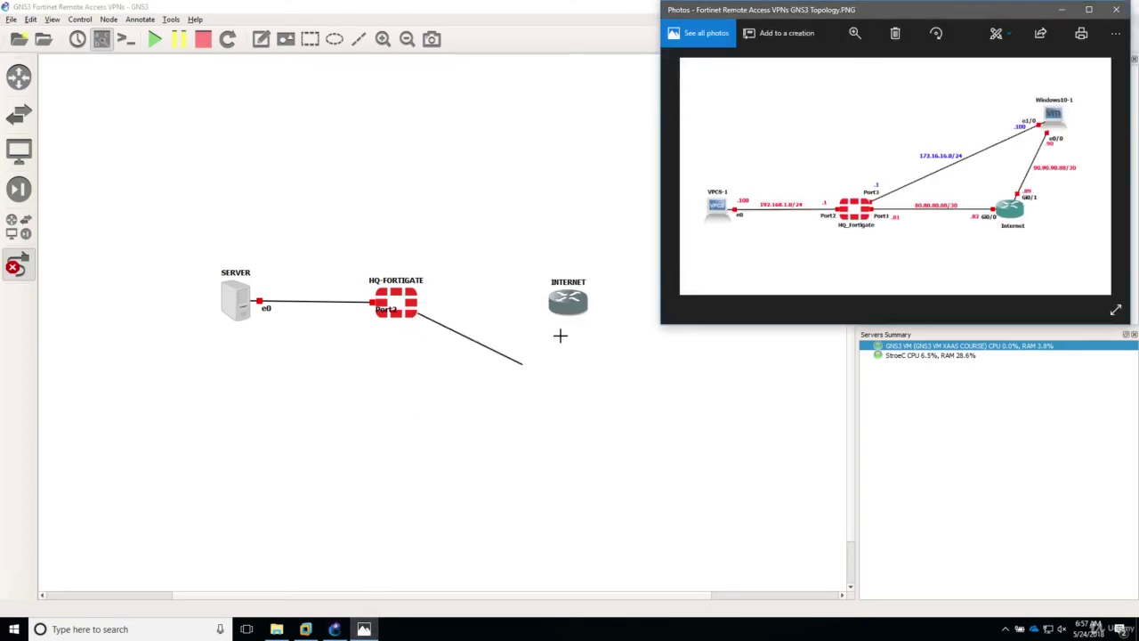
{"action": "left_click", "coordinate": [566, 302]}
{"action": "left_click", "coordinate": [568, 303]}
{"action": "left_click", "coordinate": [590, 301]}
Cable the INTERNET router's next port to Windows10-1.
{"action": "left_click", "coordinate": [583, 305]}
{"action": "key", "text": "Escape"}
{"action": "left_click", "coordinate": [587, 301]}
{"action": "left_click", "coordinate": [633, 288]}
{"action": "left_click", "coordinate": [364, 629]}
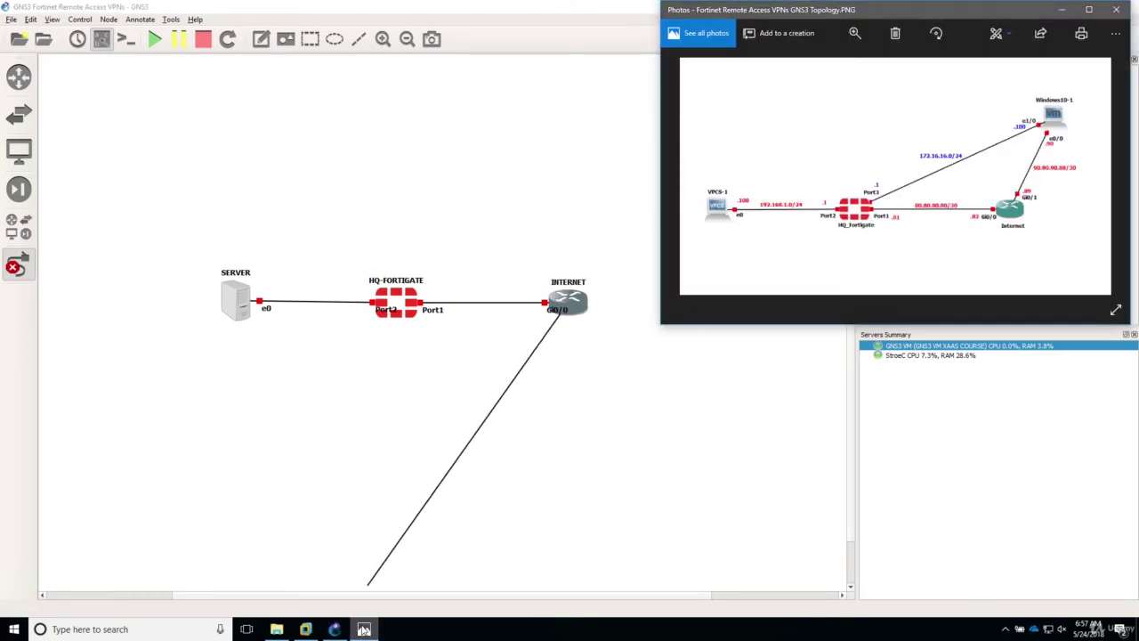
{"action": "left_click", "coordinate": [552, 449]}
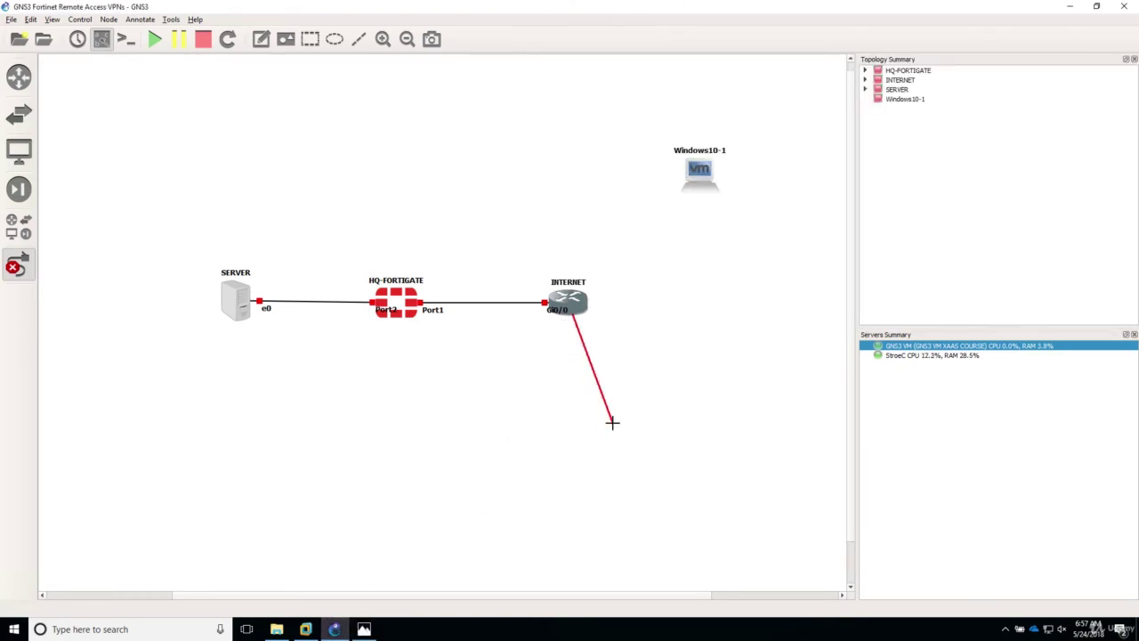
{"action": "left_click", "coordinate": [698, 182]}
{"action": "left_click", "coordinate": [724, 192]}
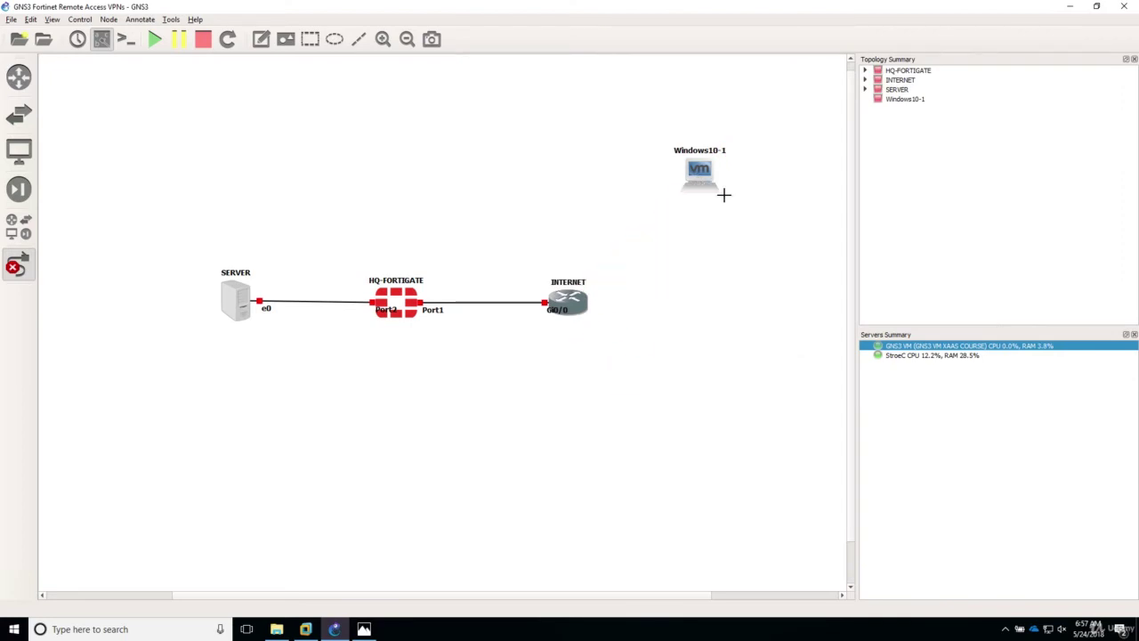
{"action": "left_click", "coordinate": [25, 269]}
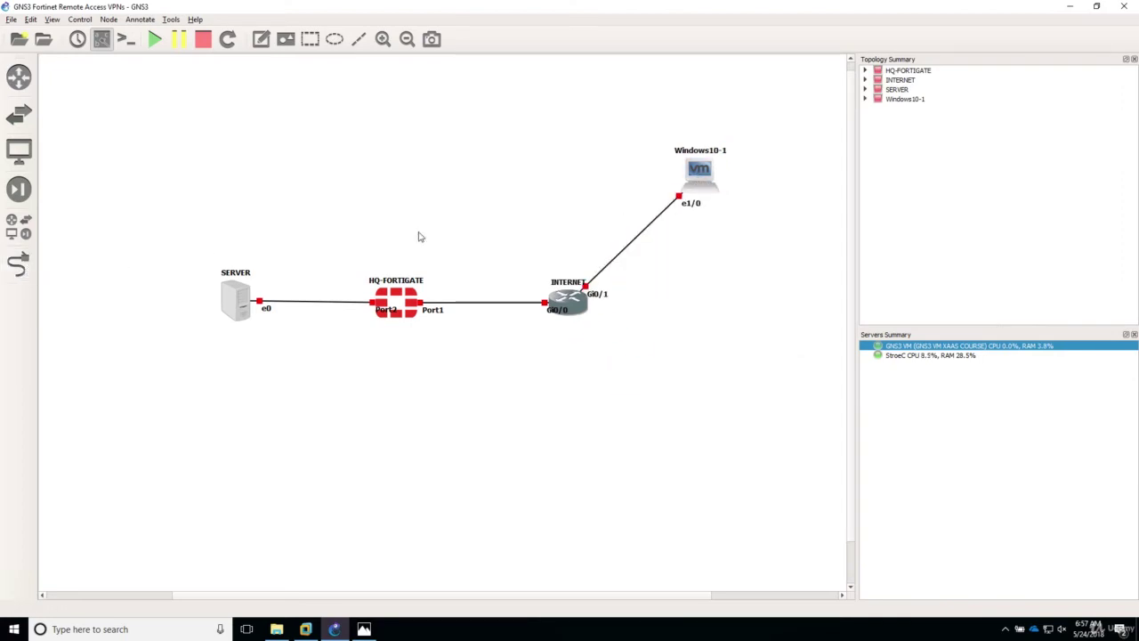
Replace the INTERNET–Windows10-1 cable with one from INTERNET Gi0/1 to Windows10-1 Ethernet0.
{"action": "right_click", "coordinate": [668, 212]}
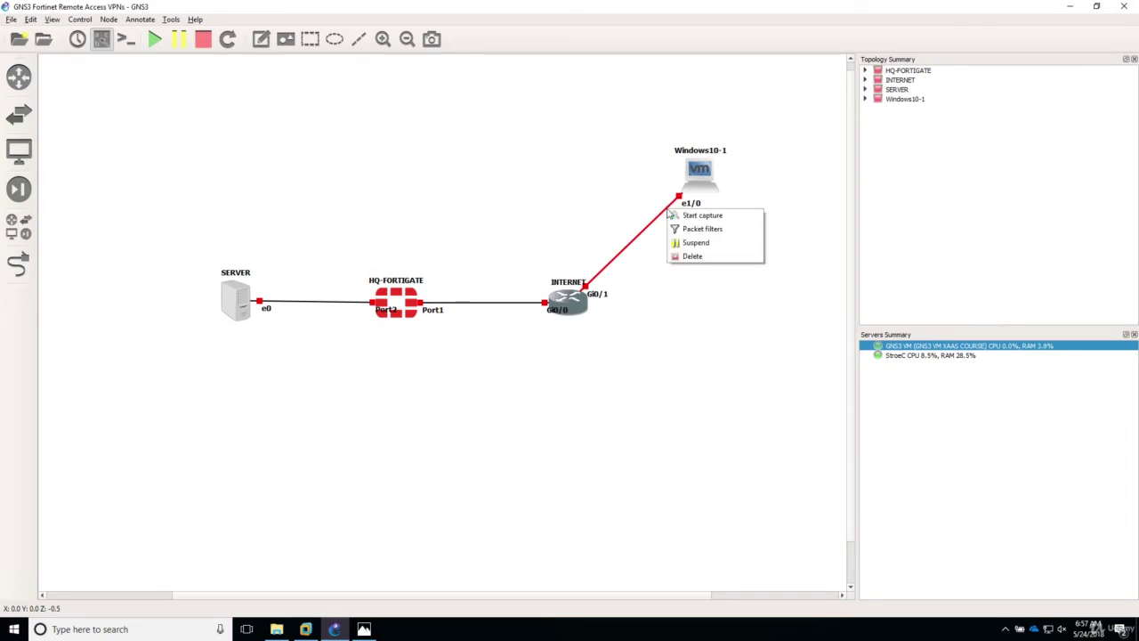
{"action": "left_click", "coordinate": [690, 256]}
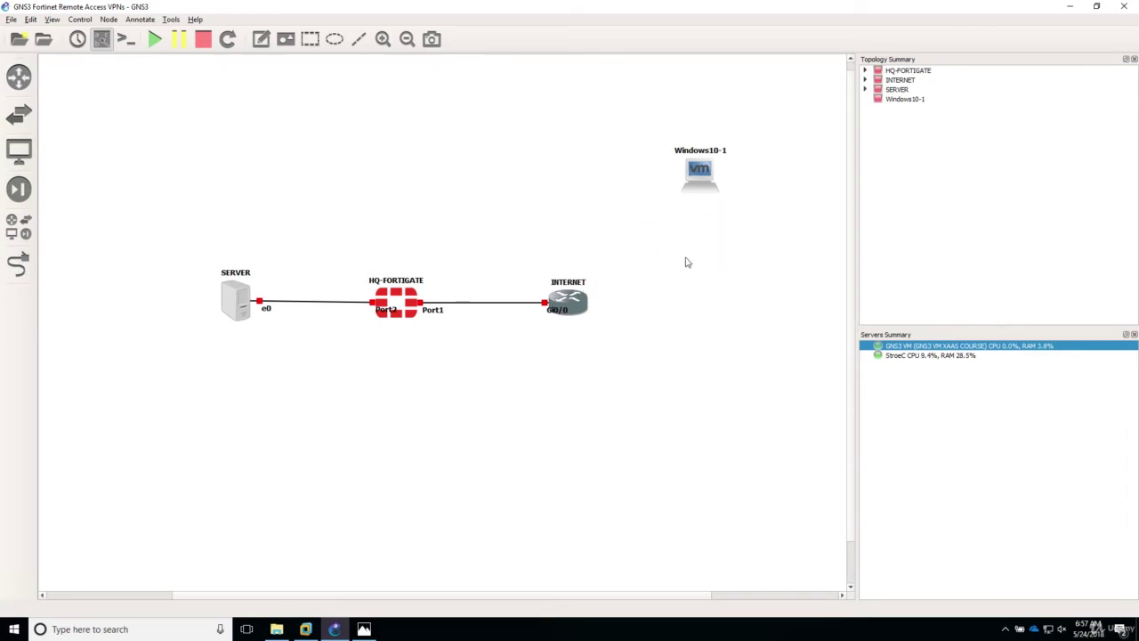
{"action": "left_click", "coordinate": [24, 267]}
{"action": "left_click", "coordinate": [586, 306]}
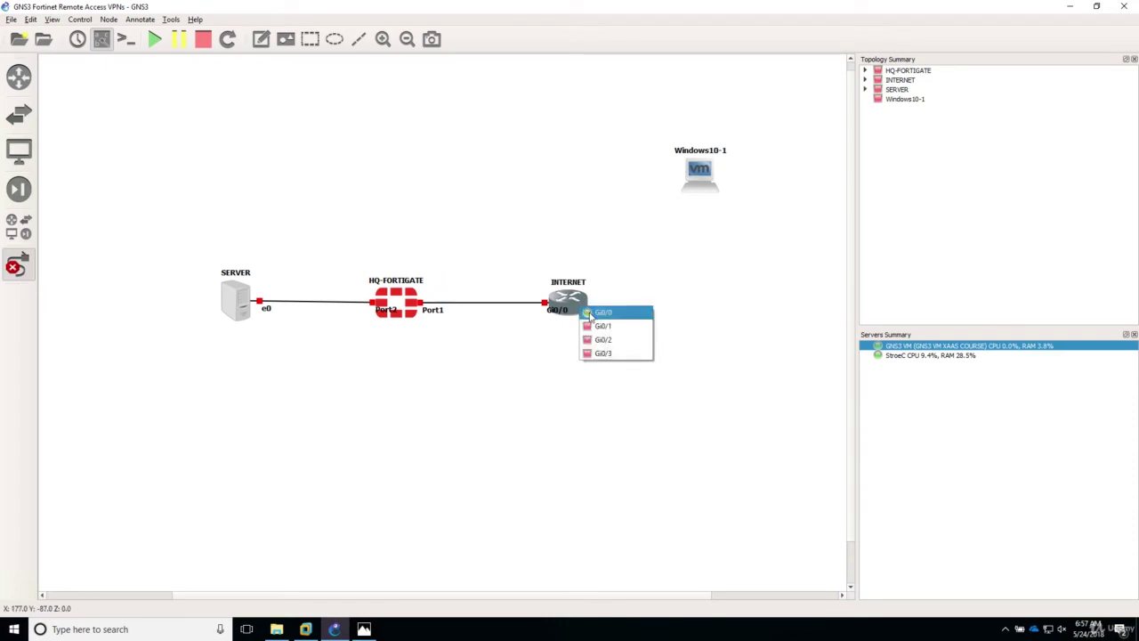
{"action": "left_click", "coordinate": [603, 326]}
{"action": "left_click", "coordinate": [710, 172]}
{"action": "left_click", "coordinate": [720, 182]}
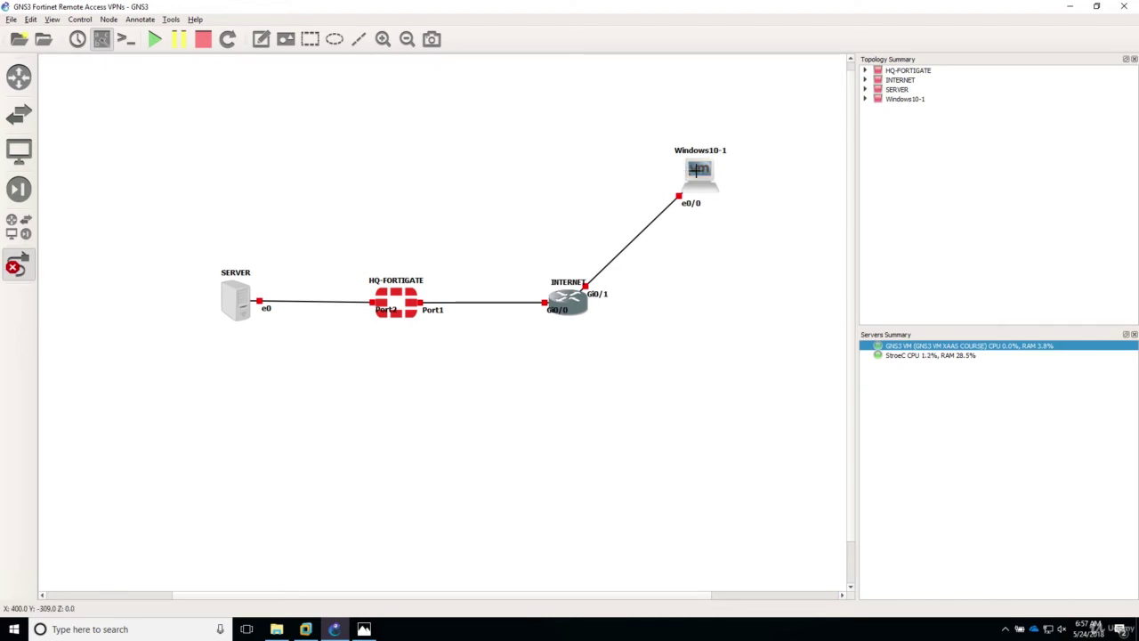
Link Windows10-1 Ethernet1 to HQ-FORTIGATE Port3.
{"action": "left_click", "coordinate": [699, 172]}
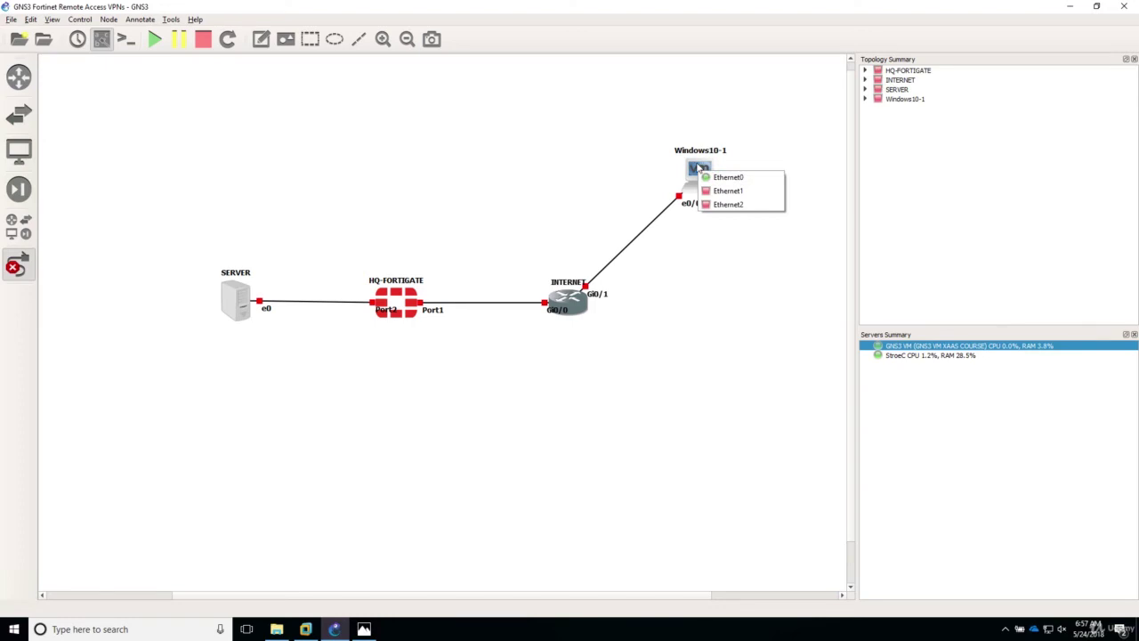
{"action": "left_click", "coordinate": [728, 190]}
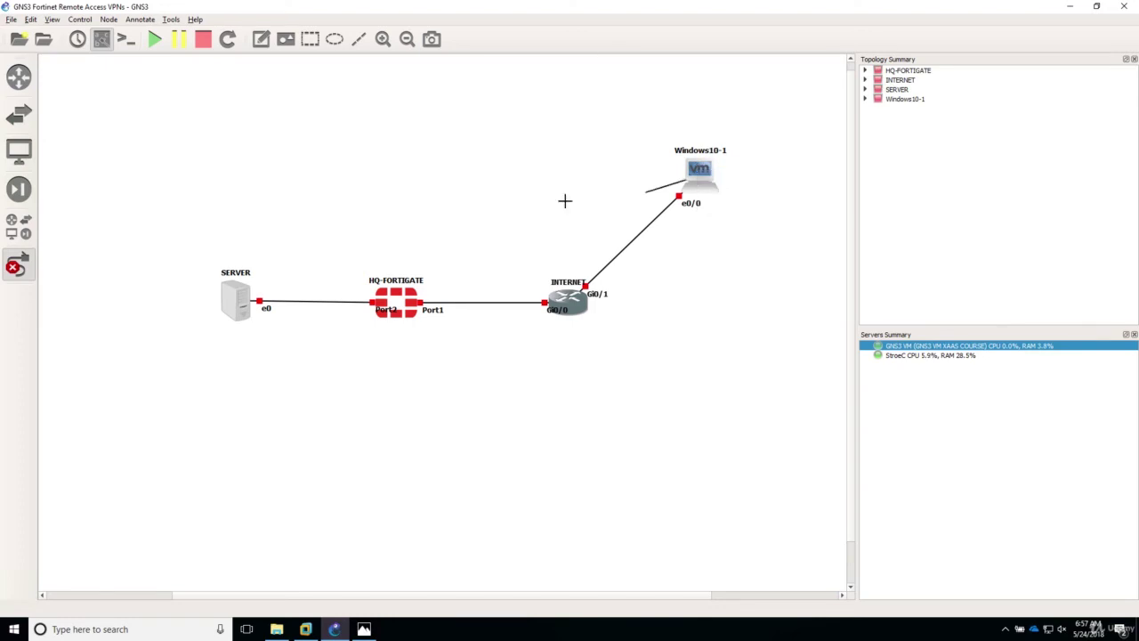
{"action": "left_click", "coordinate": [408, 301]}
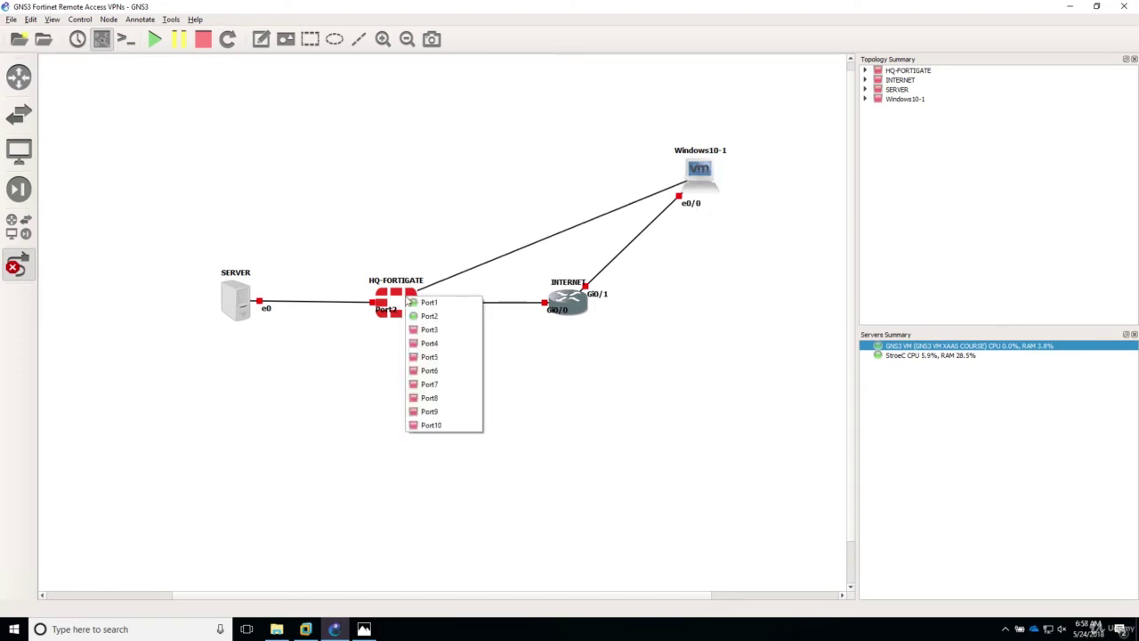
{"action": "left_click", "coordinate": [437, 331]}
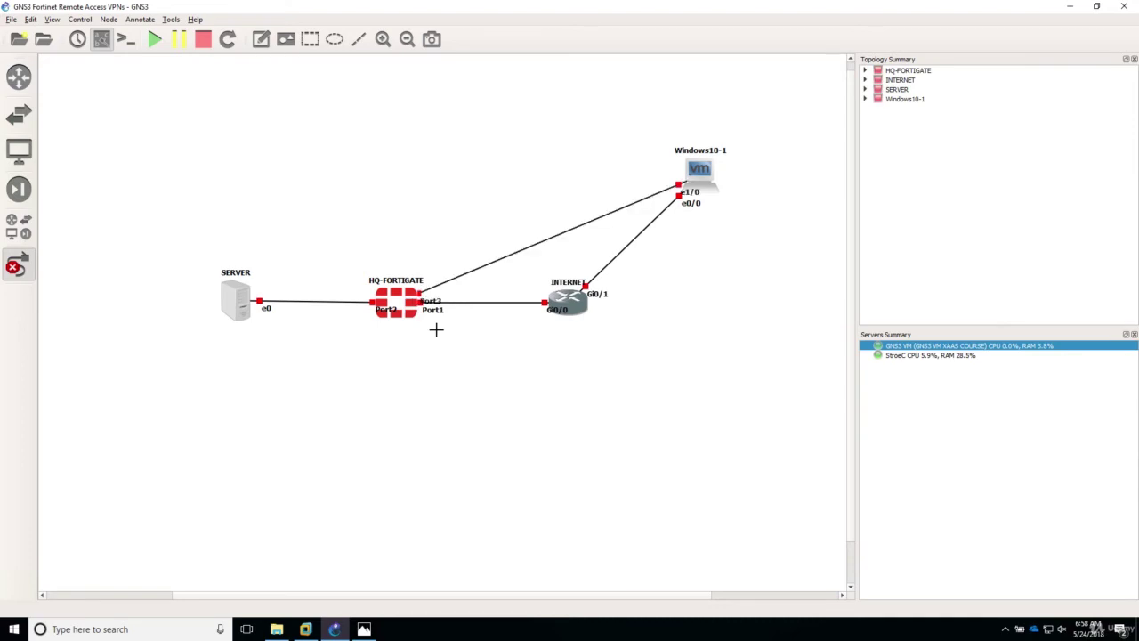
{"action": "left_click", "coordinate": [18, 267]}
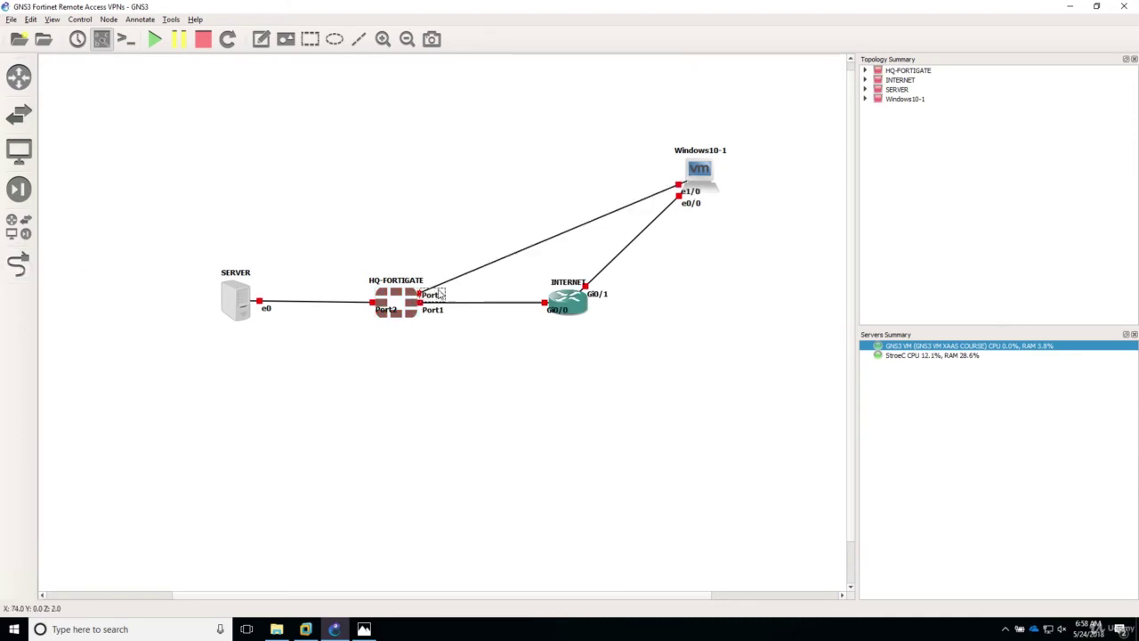
Move the Port3, Port2, Gi0/0 and Gi0/1 labels clear of the links and devices.
{"action": "left_click_drag", "start_coordinate": [441, 286], "coordinate": [410, 264]}
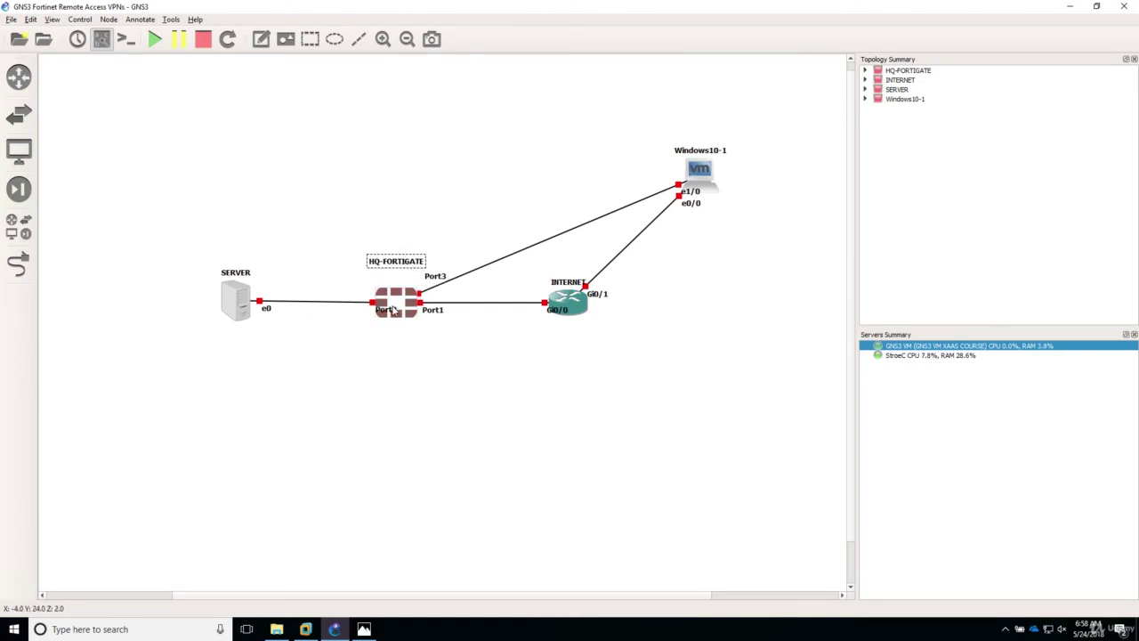
{"action": "left_click_drag", "start_coordinate": [384, 315], "coordinate": [360, 318]}
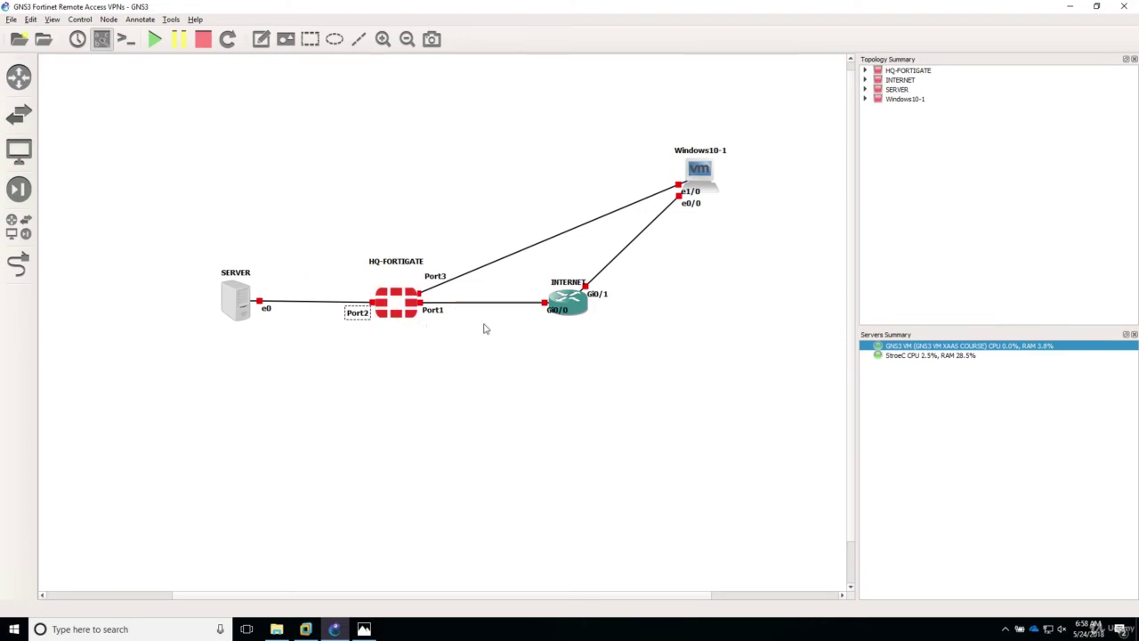
{"action": "left_click_drag", "start_coordinate": [553, 315], "coordinate": [534, 321]}
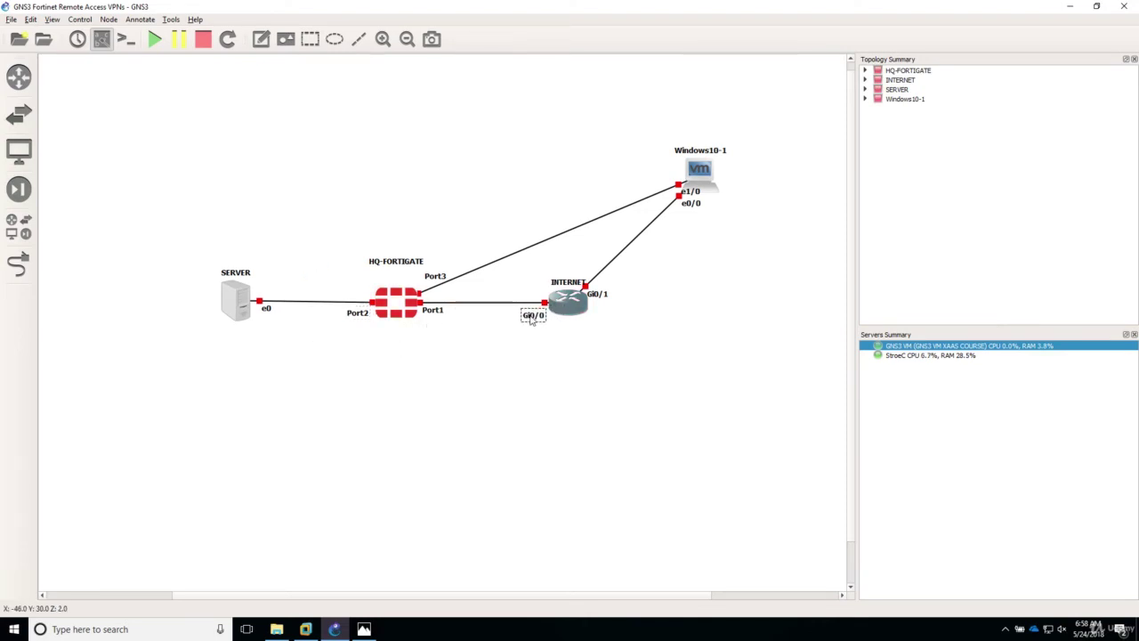
{"action": "left_click_drag", "start_coordinate": [598, 298], "coordinate": [605, 301]}
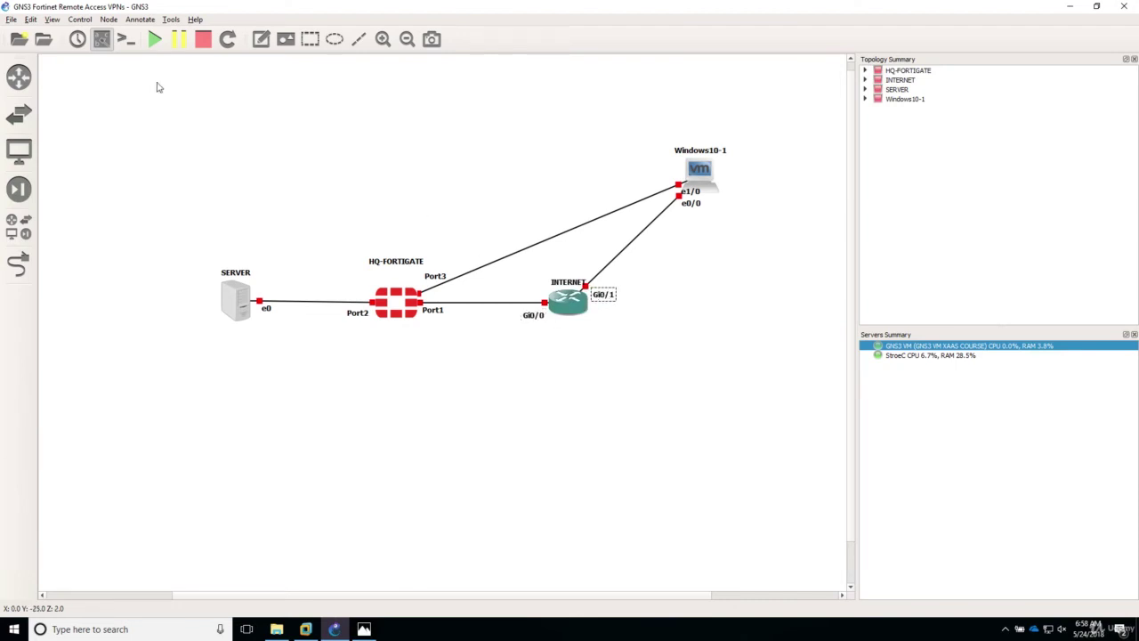
{"action": "left_click", "coordinate": [101, 42]}
{"action": "left_click", "coordinate": [101, 42]}
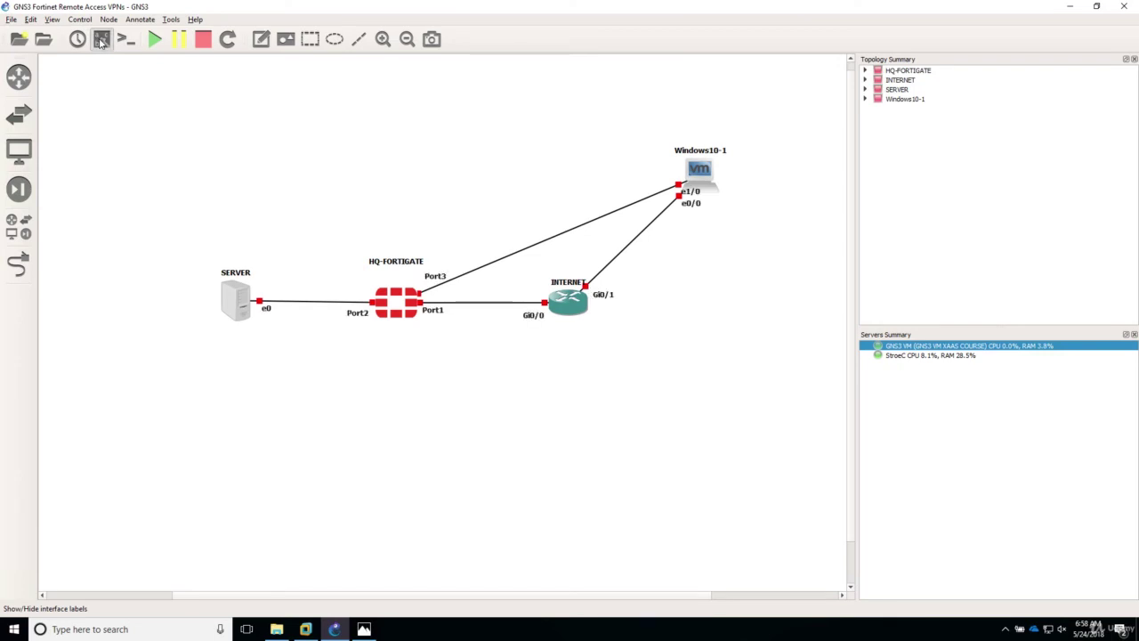
{"action": "left_click", "coordinate": [101, 42]}
{"action": "left_click", "coordinate": [101, 42]}
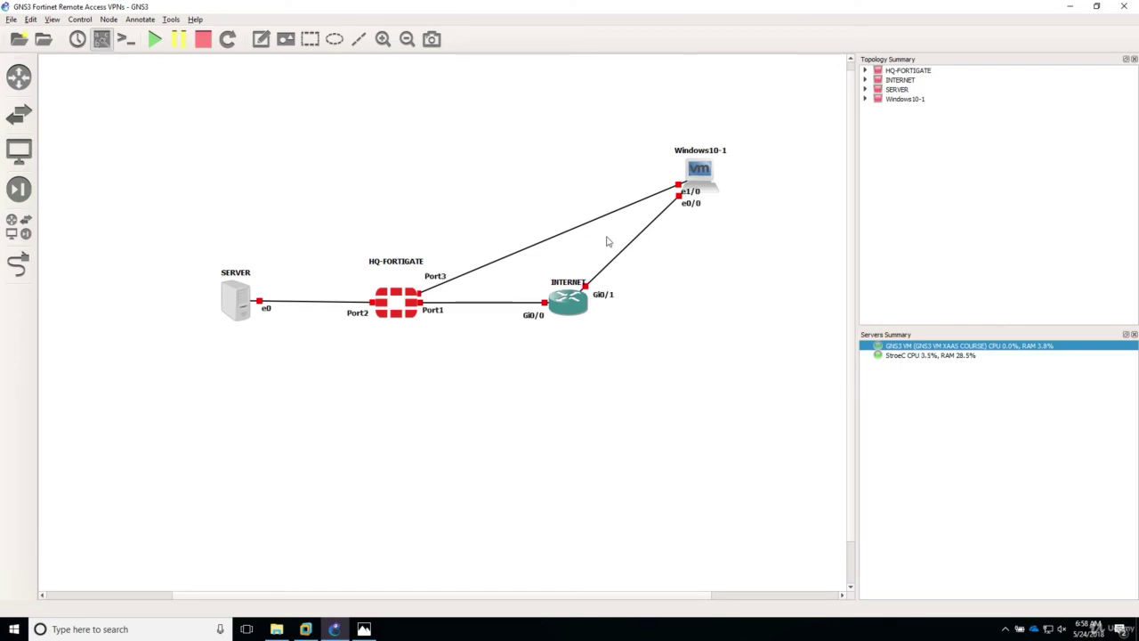
Move the e1/0 label up-left of Windows10-1 and shift SERVER further left.
{"action": "left_click_drag", "start_coordinate": [692, 192], "coordinate": [663, 180]}
{"action": "left_click", "coordinate": [686, 206]}
{"action": "left_click", "coordinate": [615, 368]}
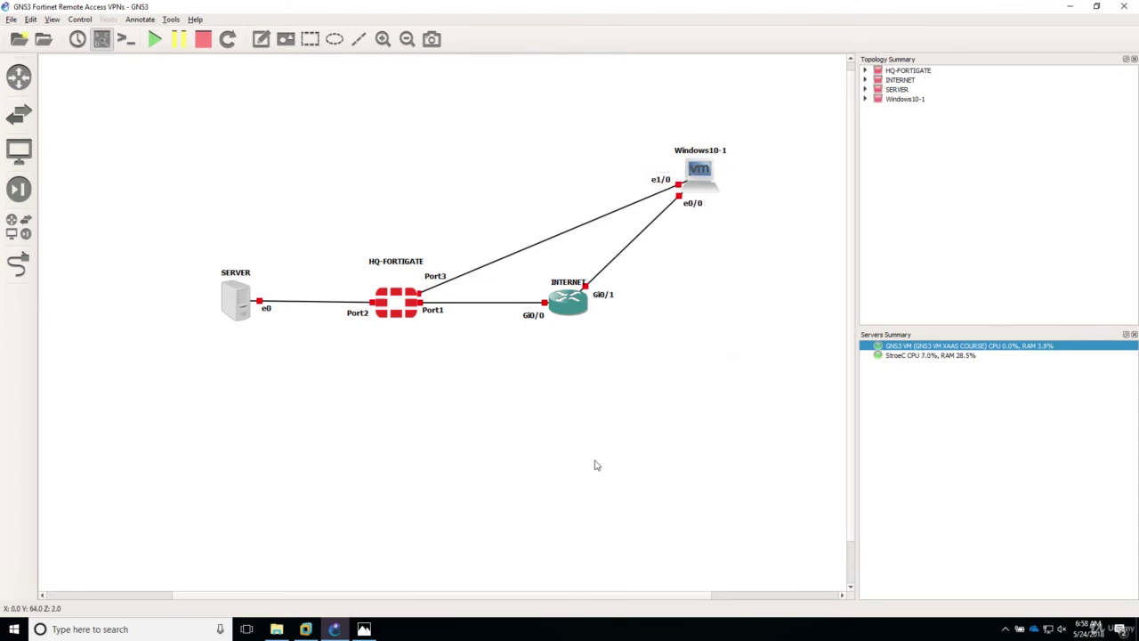
{"action": "left_click_drag", "start_coordinate": [242, 307], "coordinate": [168, 312]}
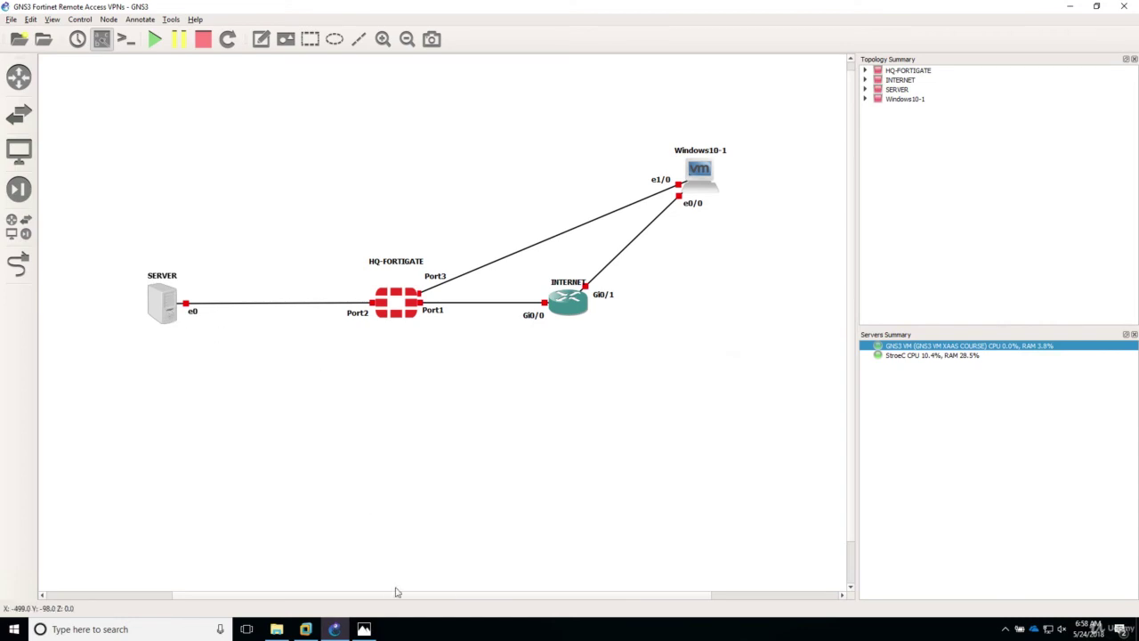
Bring the Fortinet Remote Access VPNs topology picture in front of GNS3.
{"action": "left_click", "coordinate": [364, 630]}
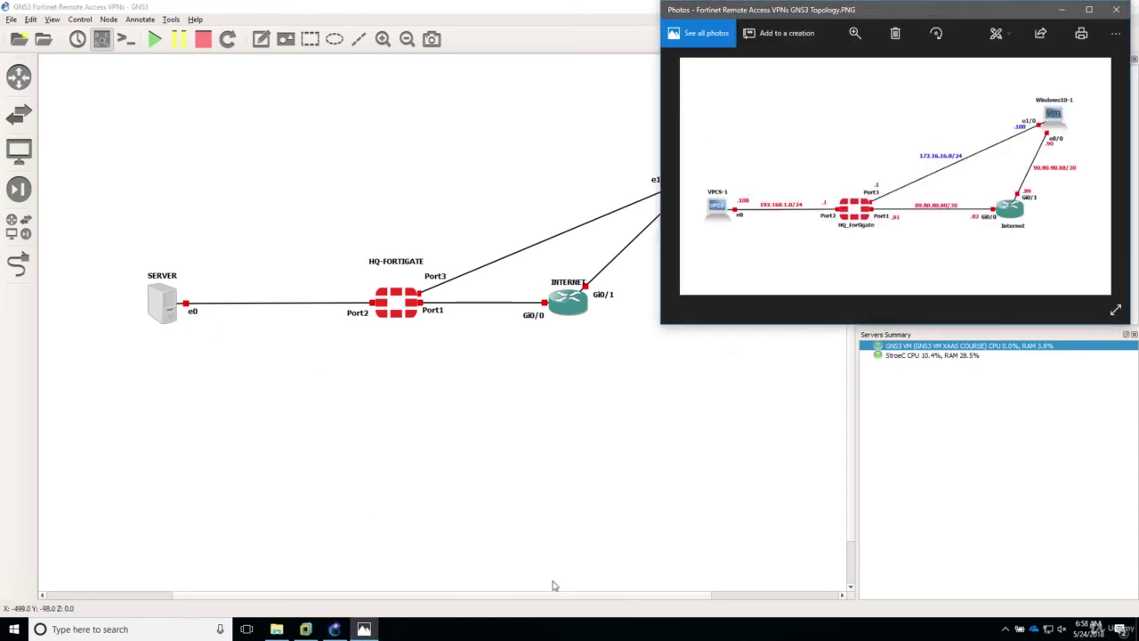
Add a note reading 192.168.1.0/24 just above the SERVER–HQ-FORTIGATE link.
{"action": "left_click", "coordinate": [369, 352]}
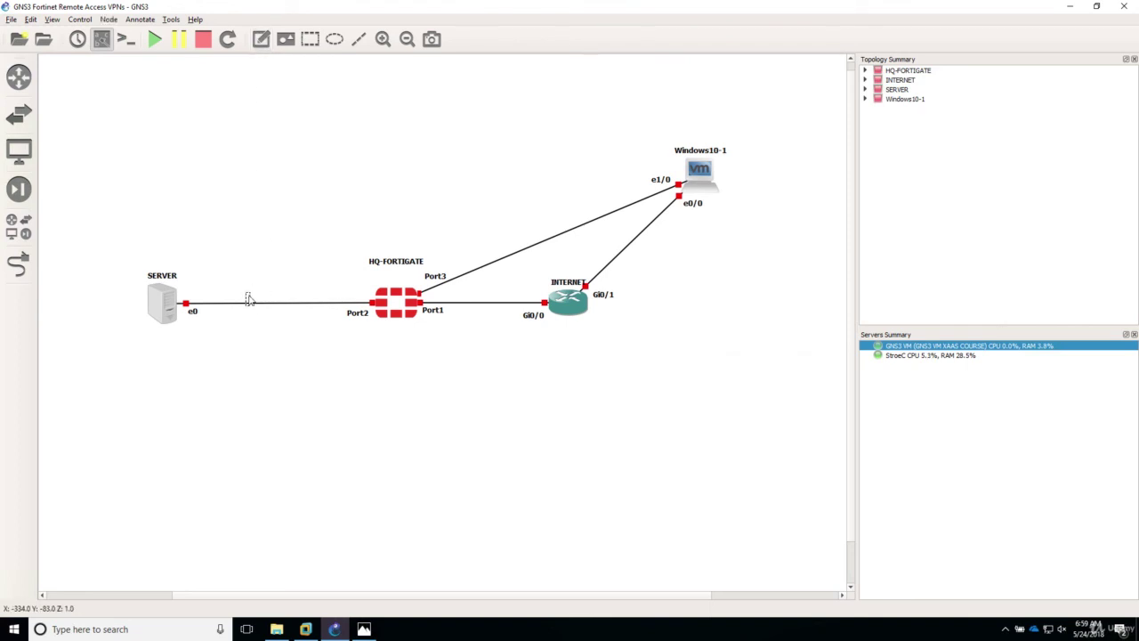
{"action": "left_click_drag", "start_coordinate": [249, 298], "coordinate": [249, 292]}
{"action": "type", "text": "192.168.1.0/24"}
Change the 192.168.1.0/24 note's text colour to red.
{"action": "right_click", "coordinate": [291, 299]}
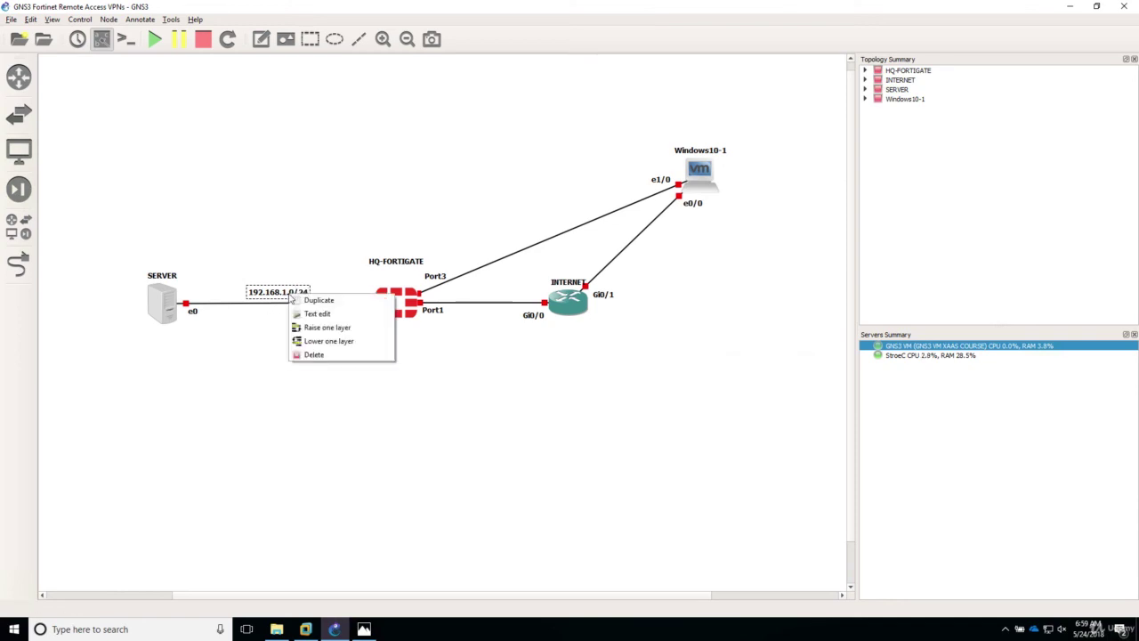
{"action": "left_click", "coordinate": [318, 313]}
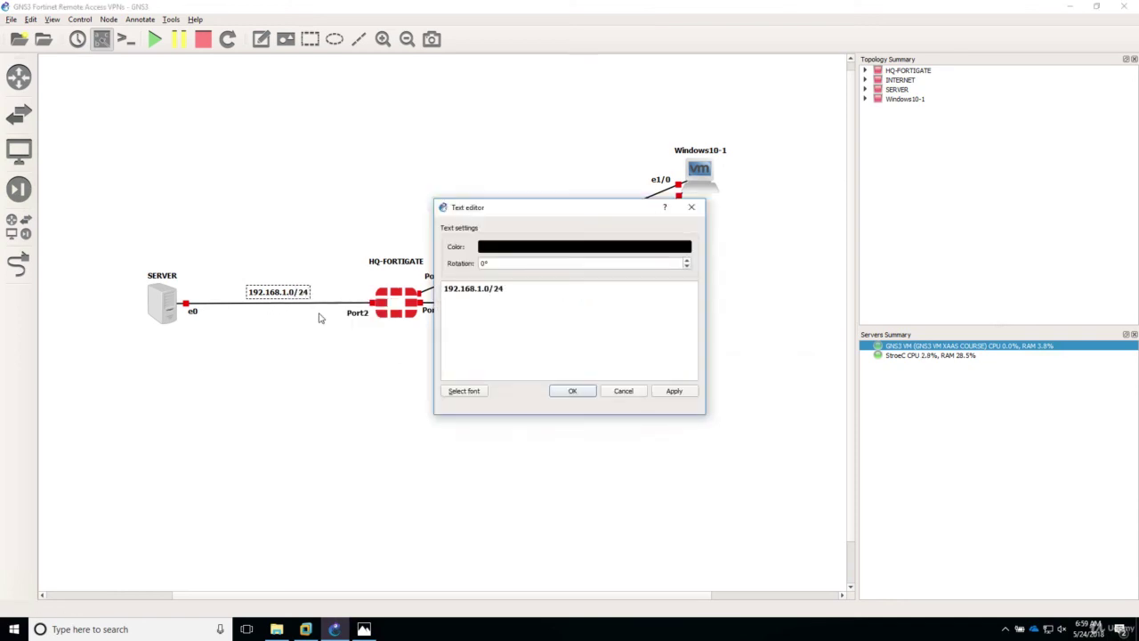
{"action": "left_click", "coordinate": [532, 250]}
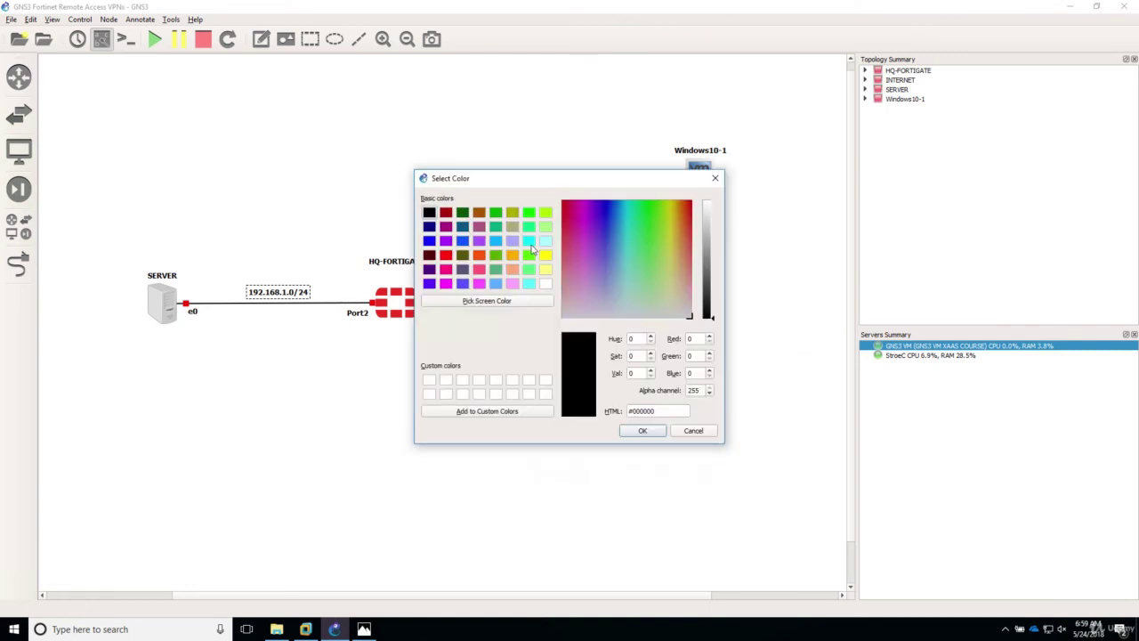
{"action": "left_click", "coordinate": [446, 255]}
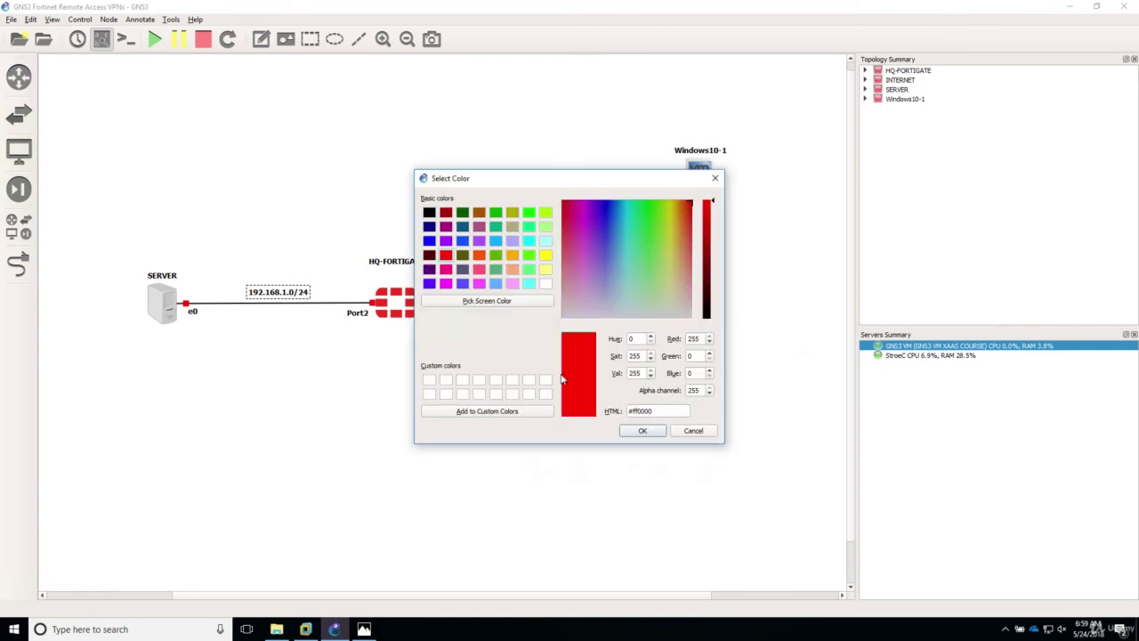
{"action": "left_click", "coordinate": [637, 431]}
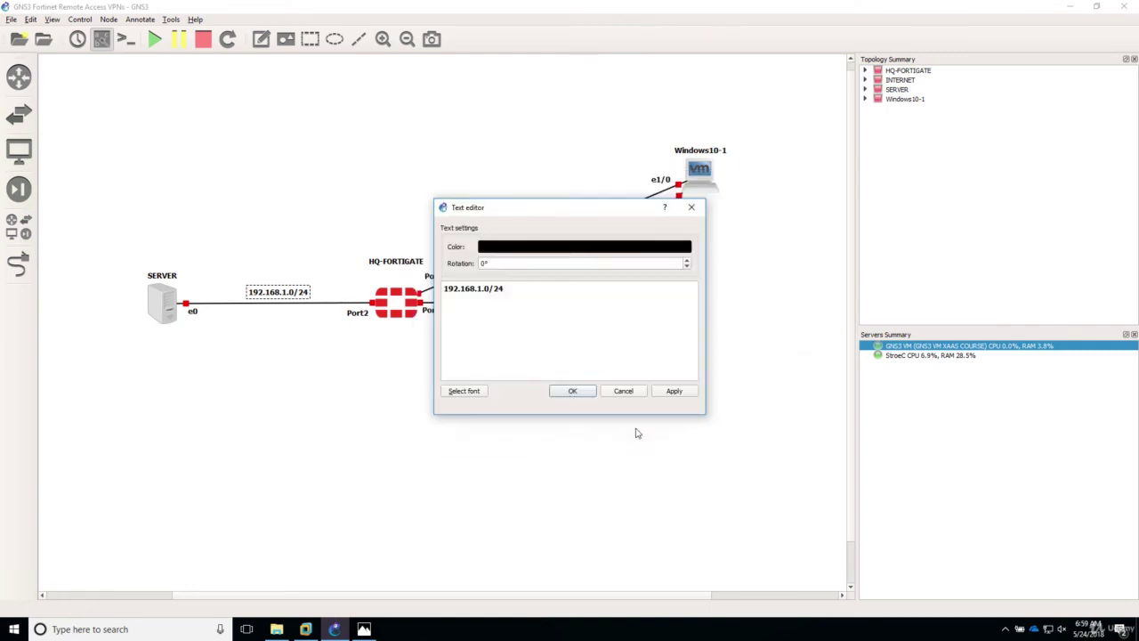
{"action": "left_click", "coordinate": [676, 395]}
{"action": "left_click", "coordinate": [576, 396]}
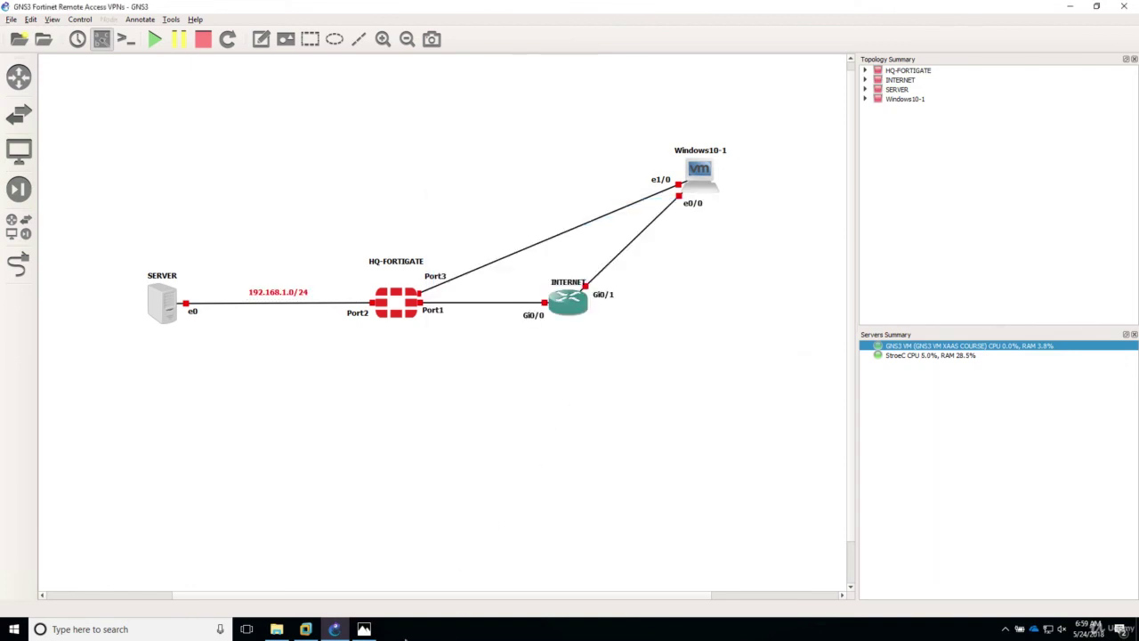
{"action": "left_click", "coordinate": [364, 629]}
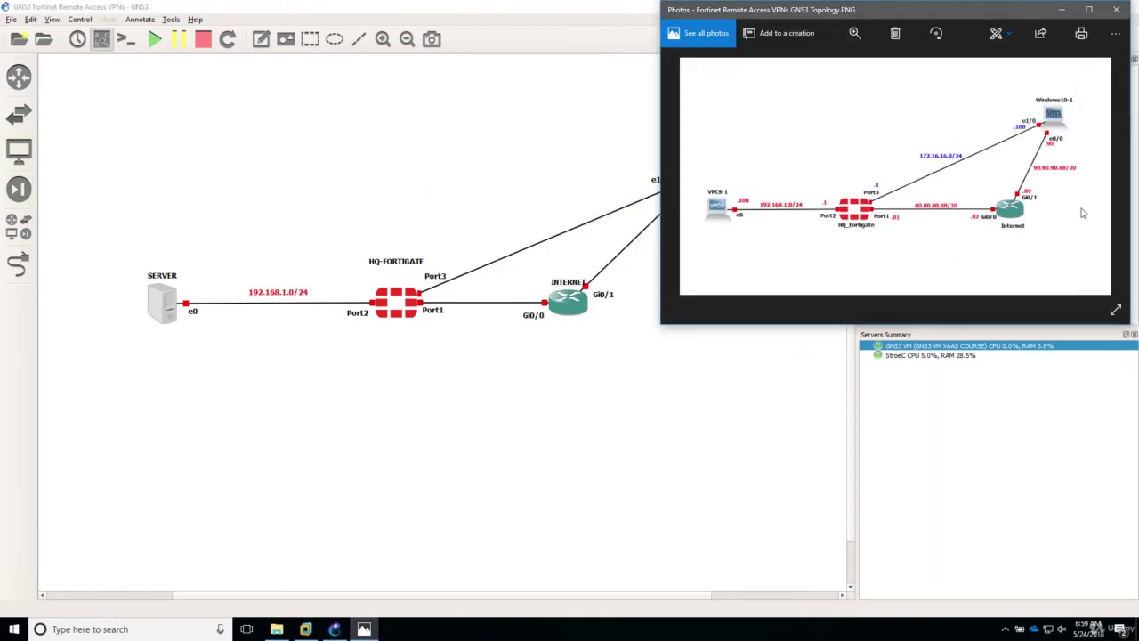
{"action": "left_click_drag", "start_coordinate": [953, 14], "coordinate": [816, 180]}
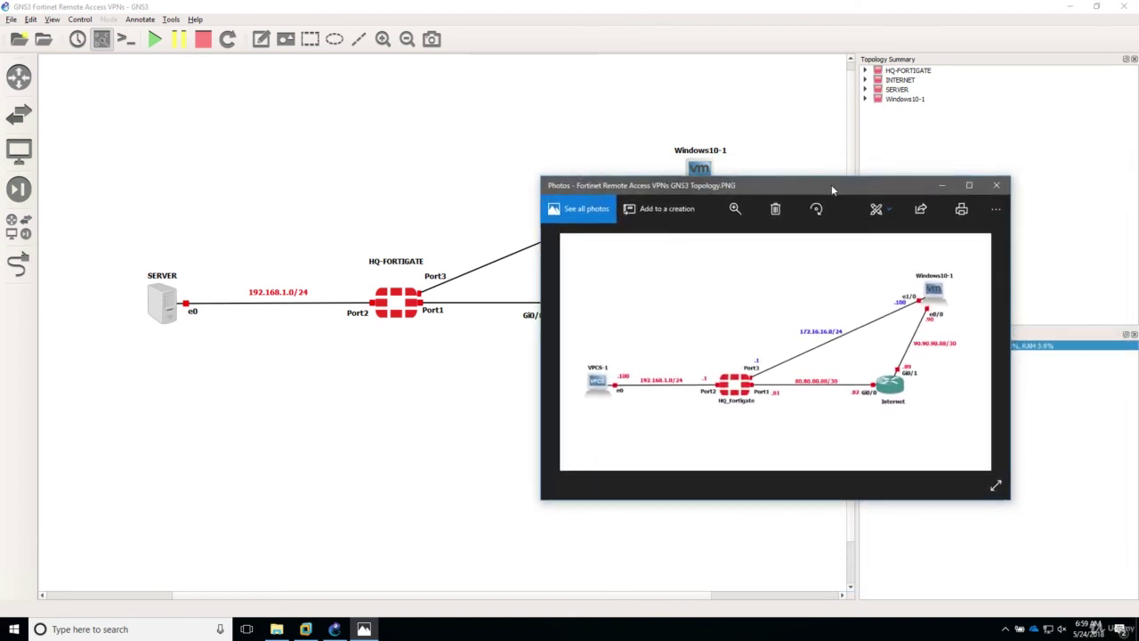
{"action": "left_click", "coordinate": [995, 185]}
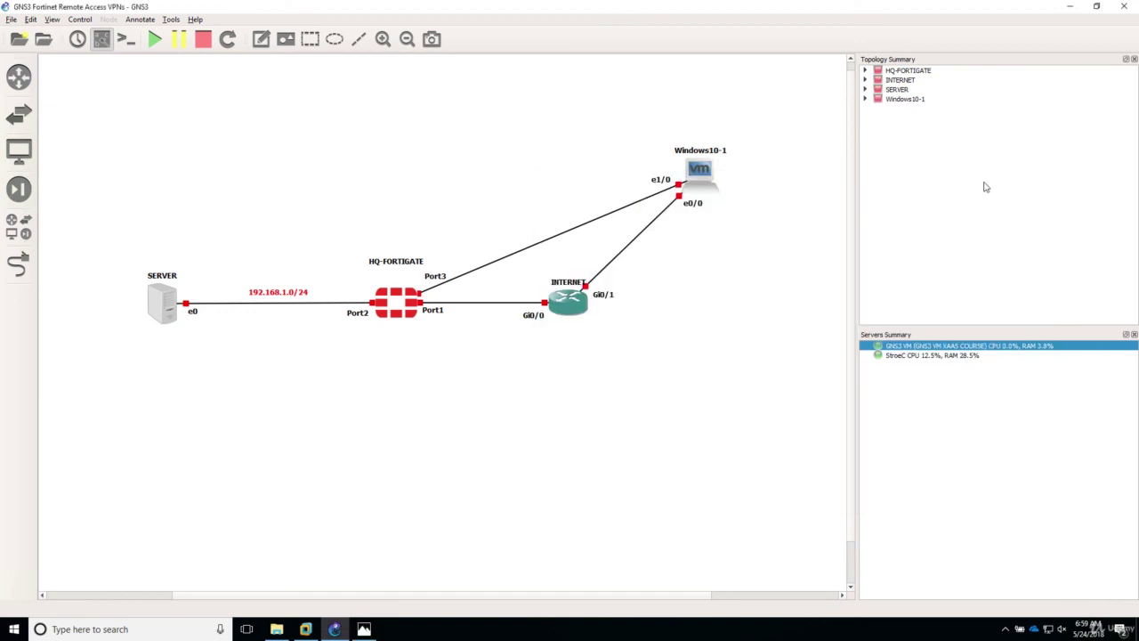
{"action": "left_click", "coordinate": [564, 281]}
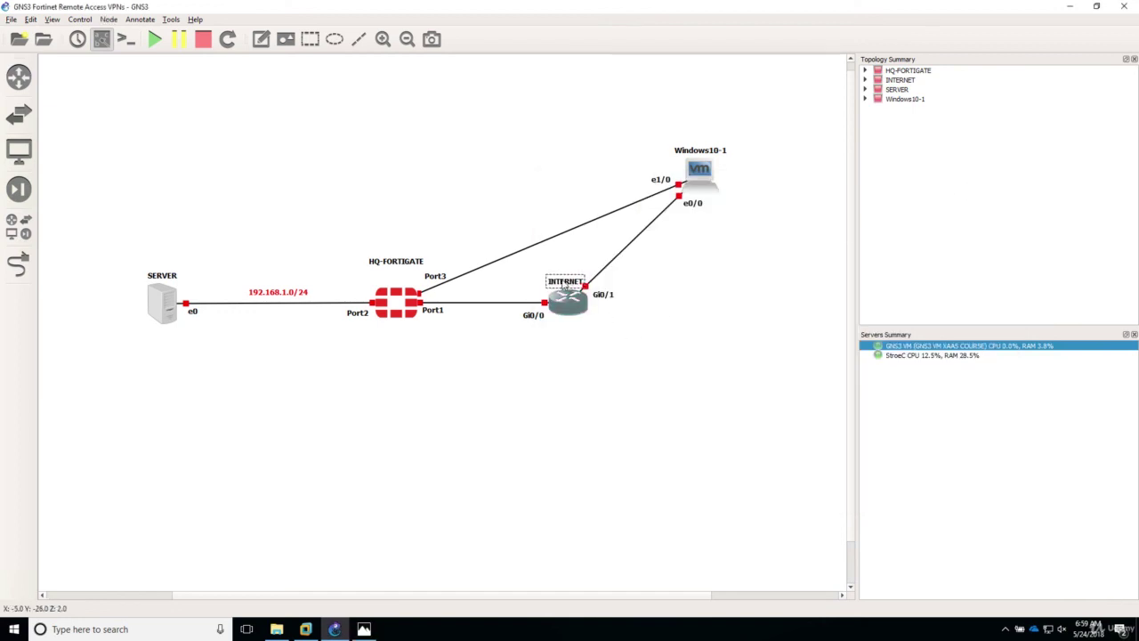